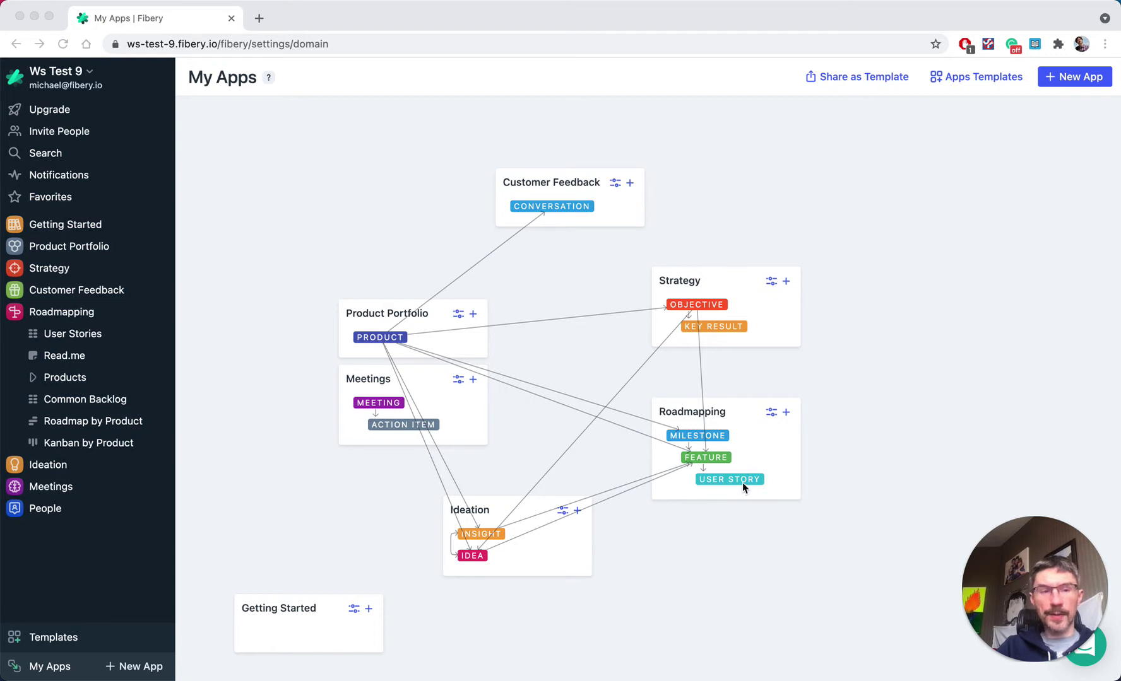
Step: Open Simple Story from the Roadmapping User Stories table and add a lookup field for Product through the Feature relation
left_click(74, 334)
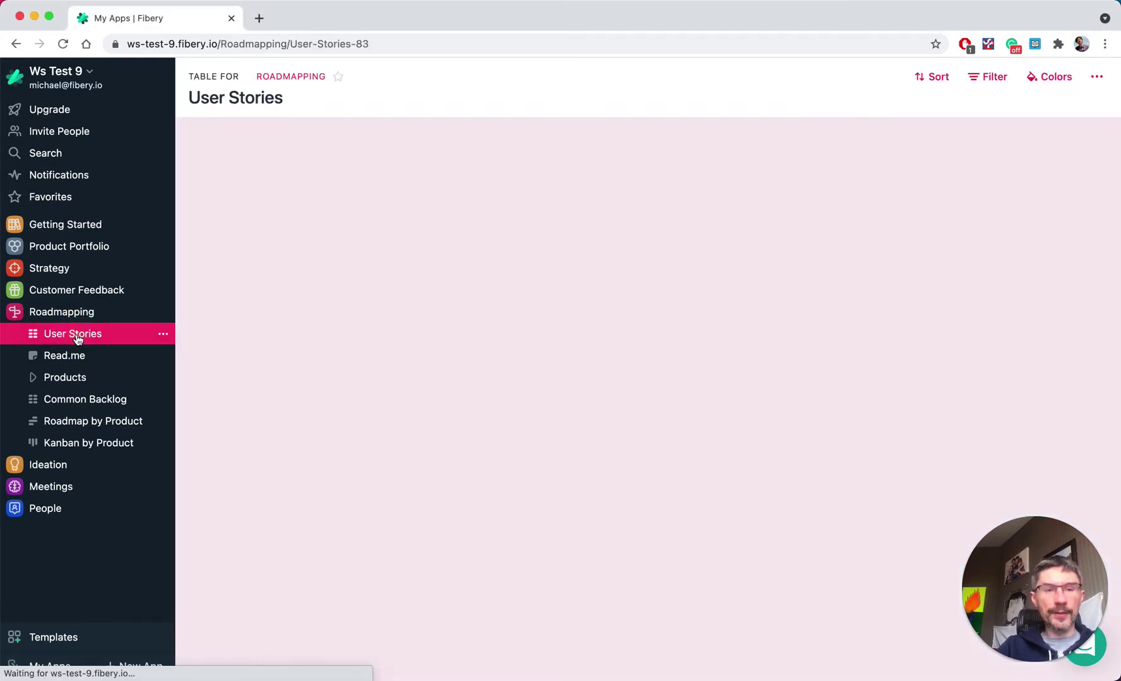
left_click(187, 159)
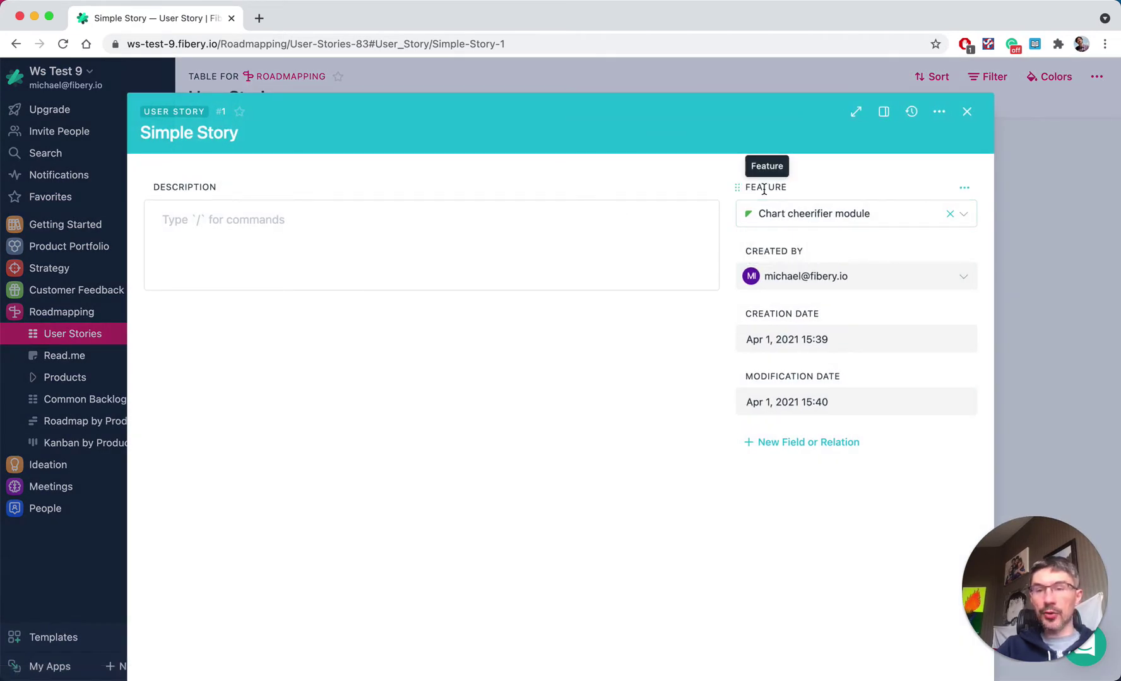
left_click(789, 445)
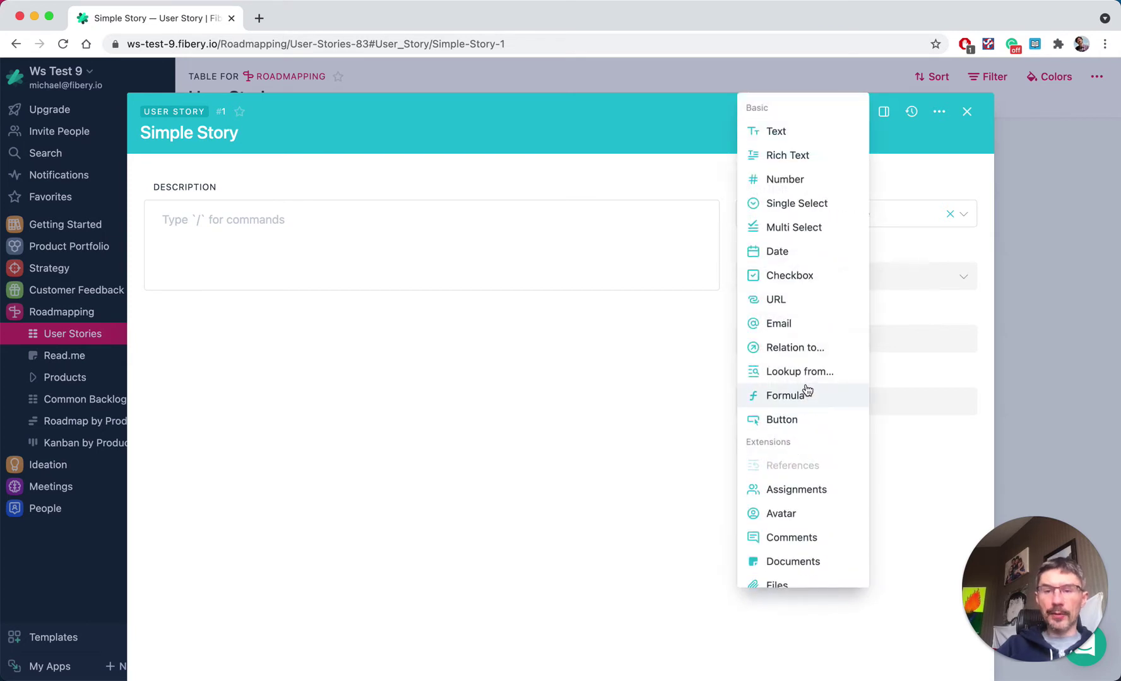
left_click(796, 374)
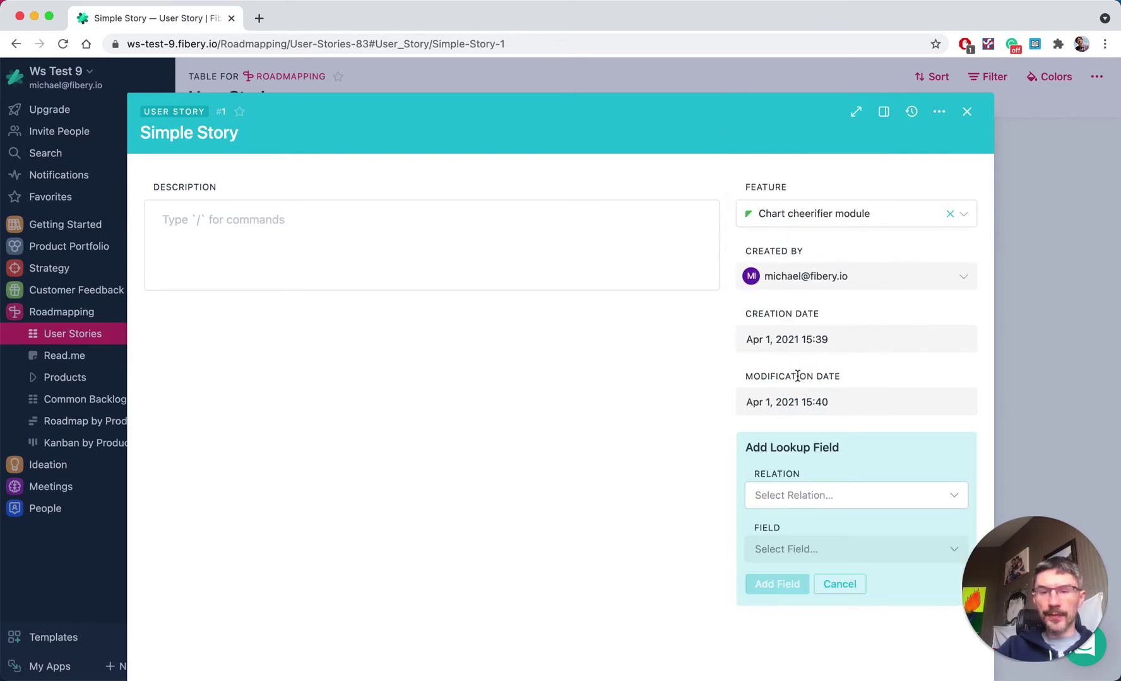
left_click(804, 498)
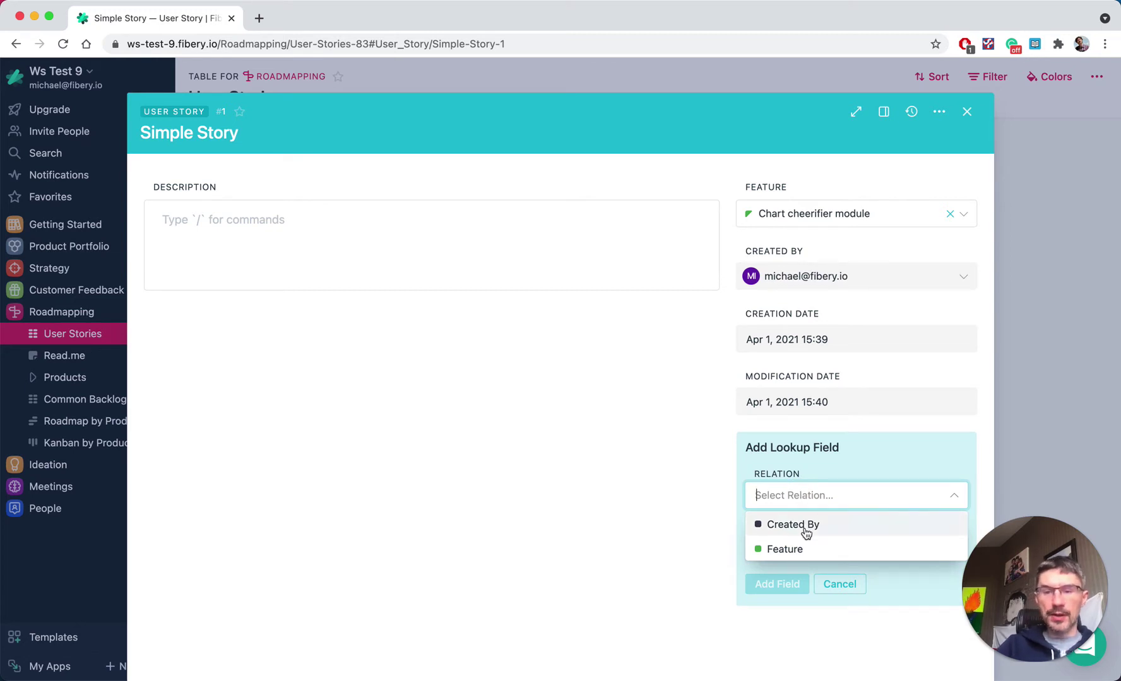
left_click(791, 549)
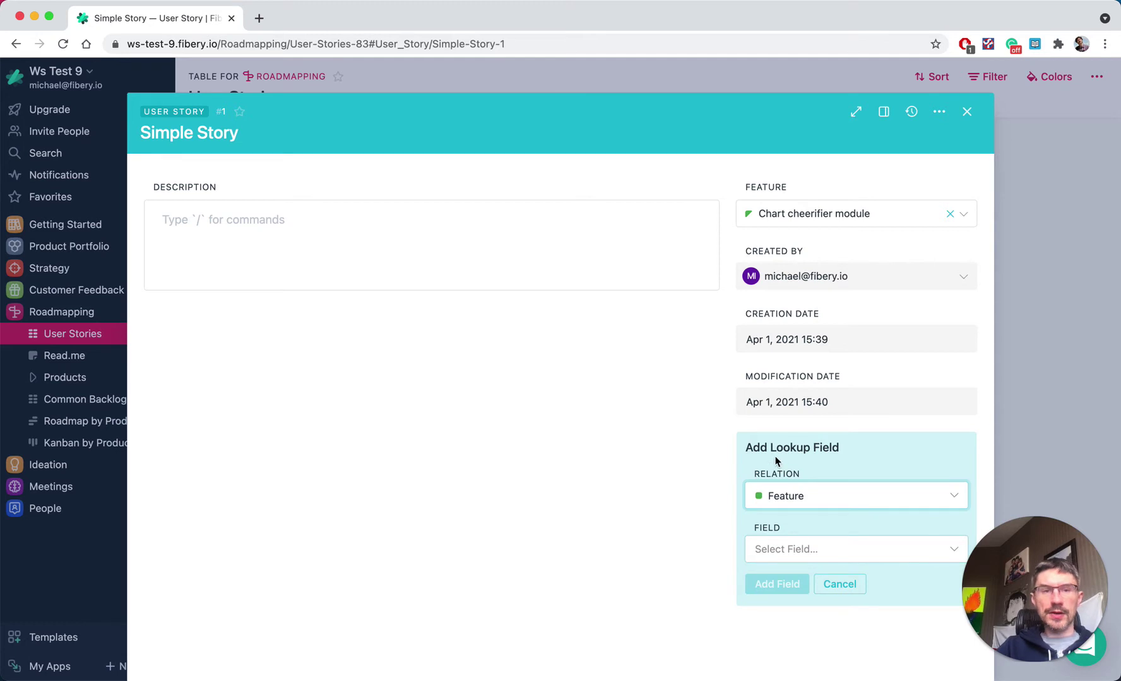
left_click(795, 548)
type("pro")
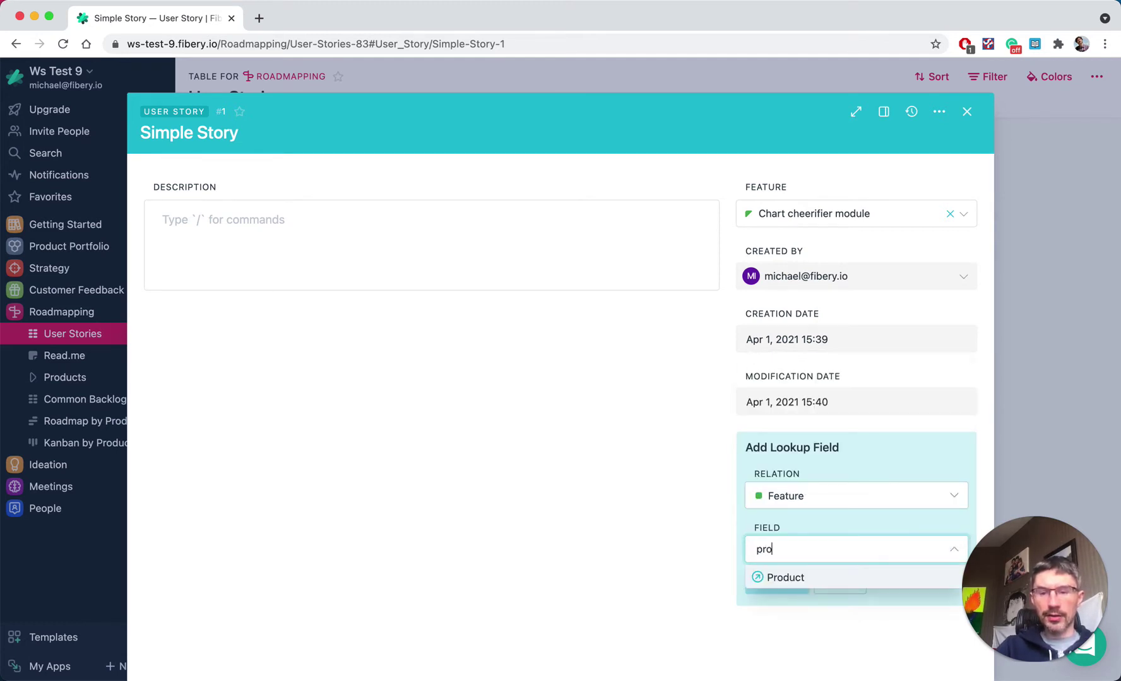
left_click(769, 577)
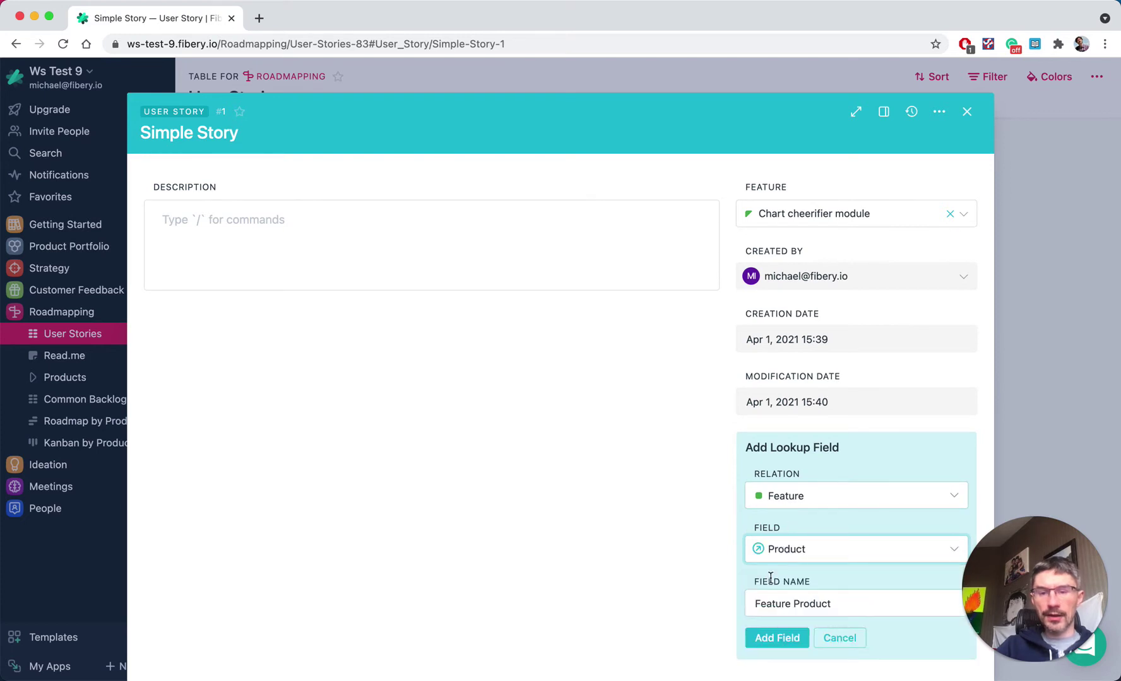
left_click(780, 638)
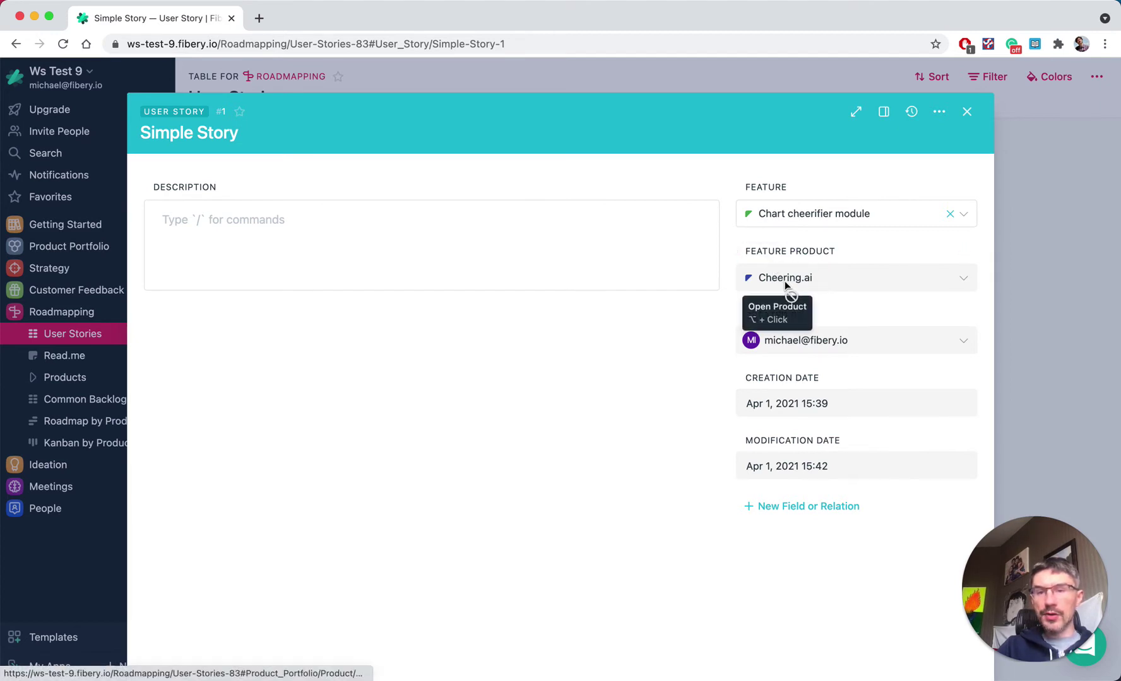
Step: Open the Cheering.ai product from the story's Feature Product field and review its related objectives, insights, features, conversations and milestones
left_click_drag(784, 281, 826, 285)
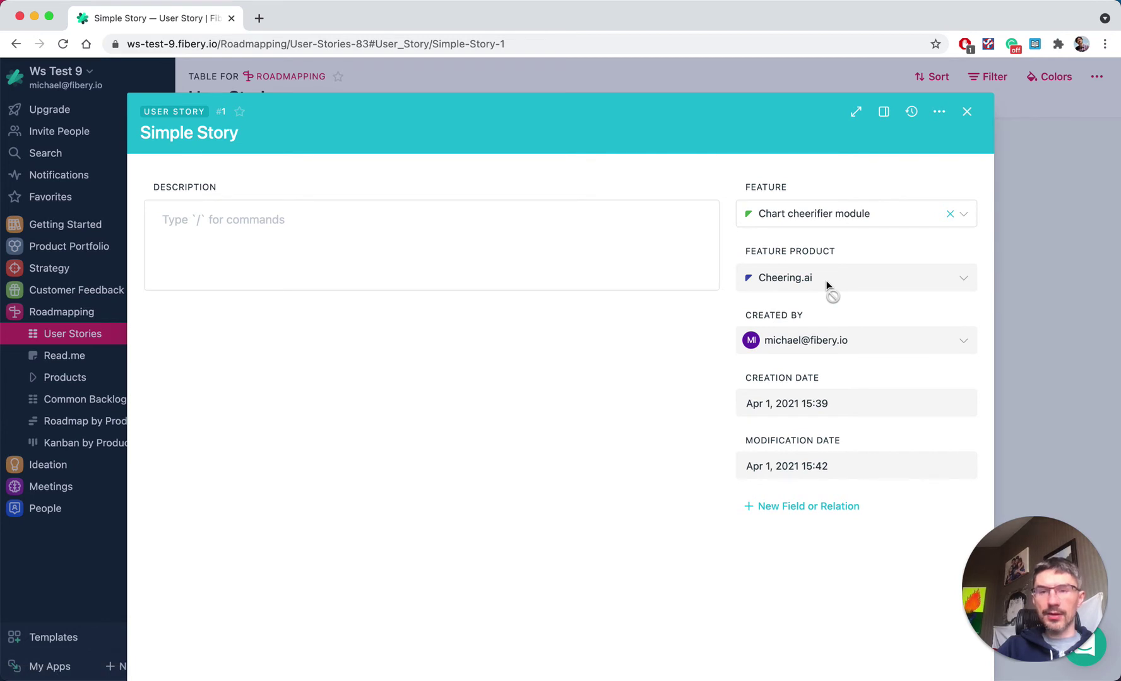
left_click_drag(827, 285, 800, 205)
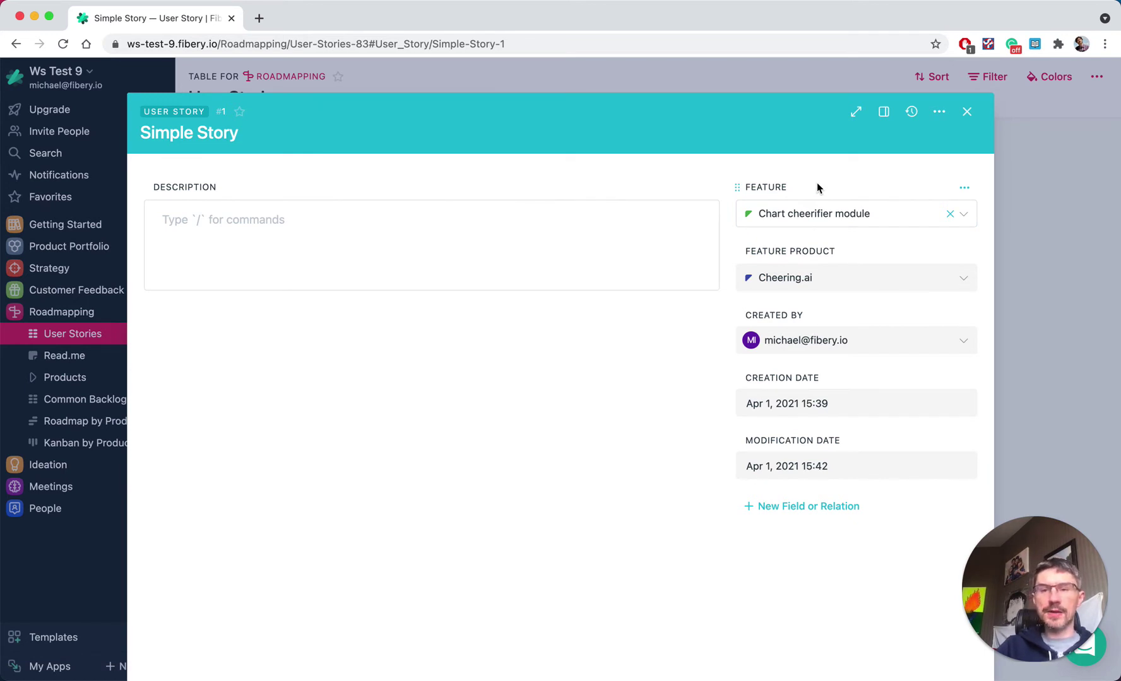
left_click(788, 278)
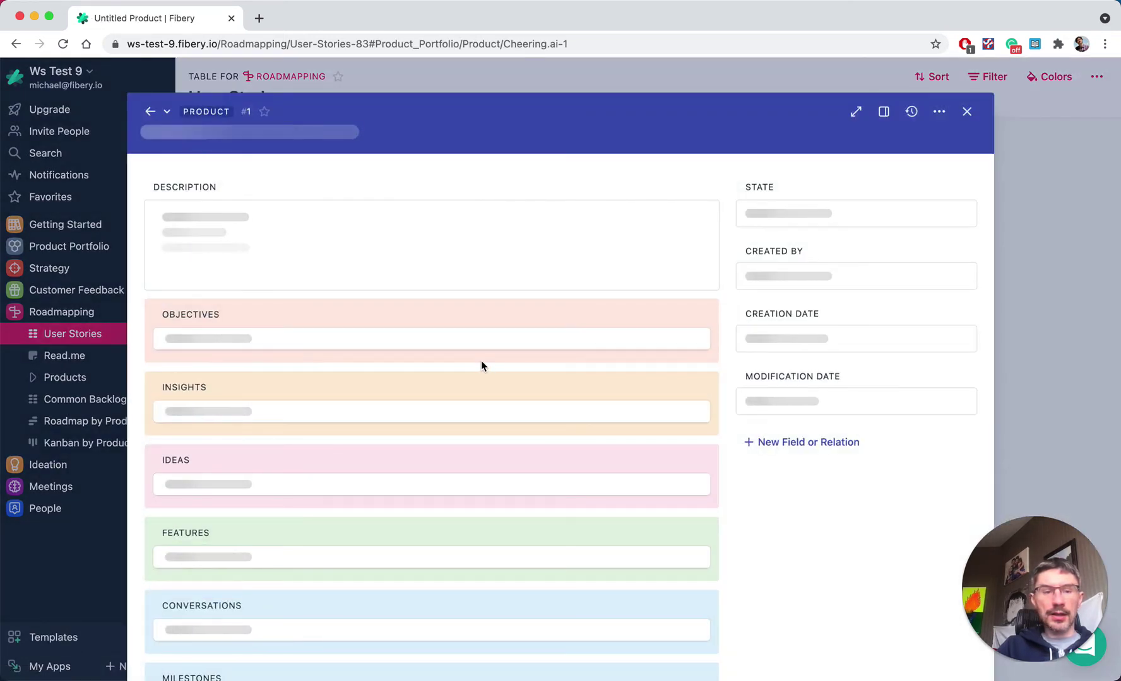
scroll(481, 366, "down", 10)
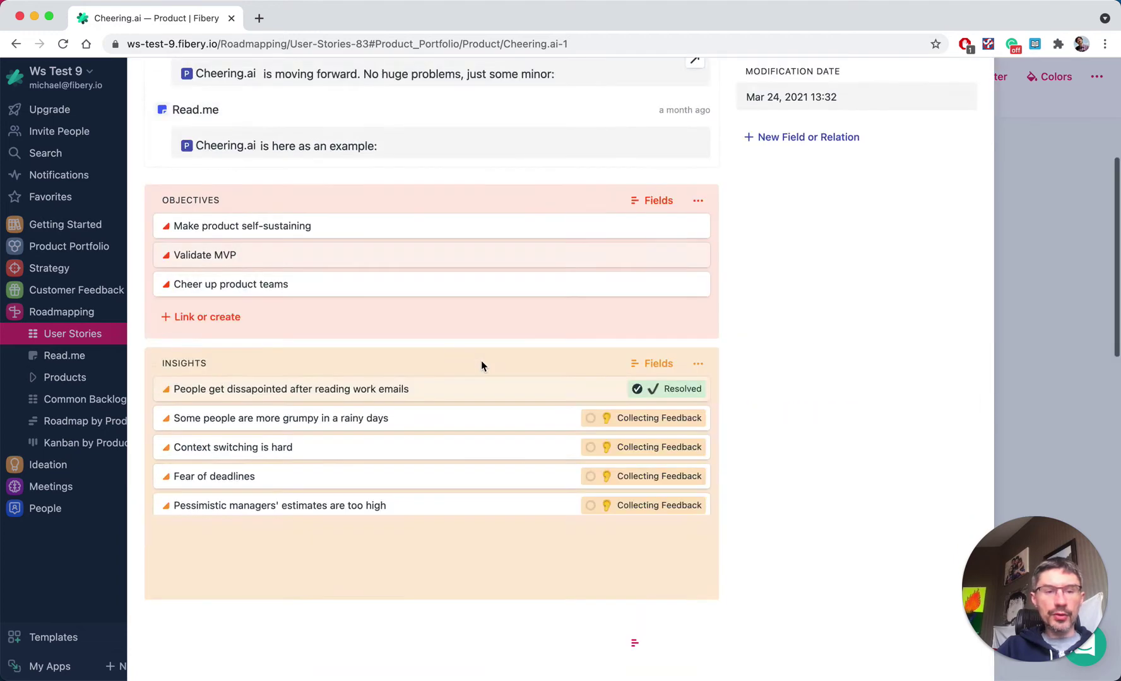
scroll(481, 366, "down", 5)
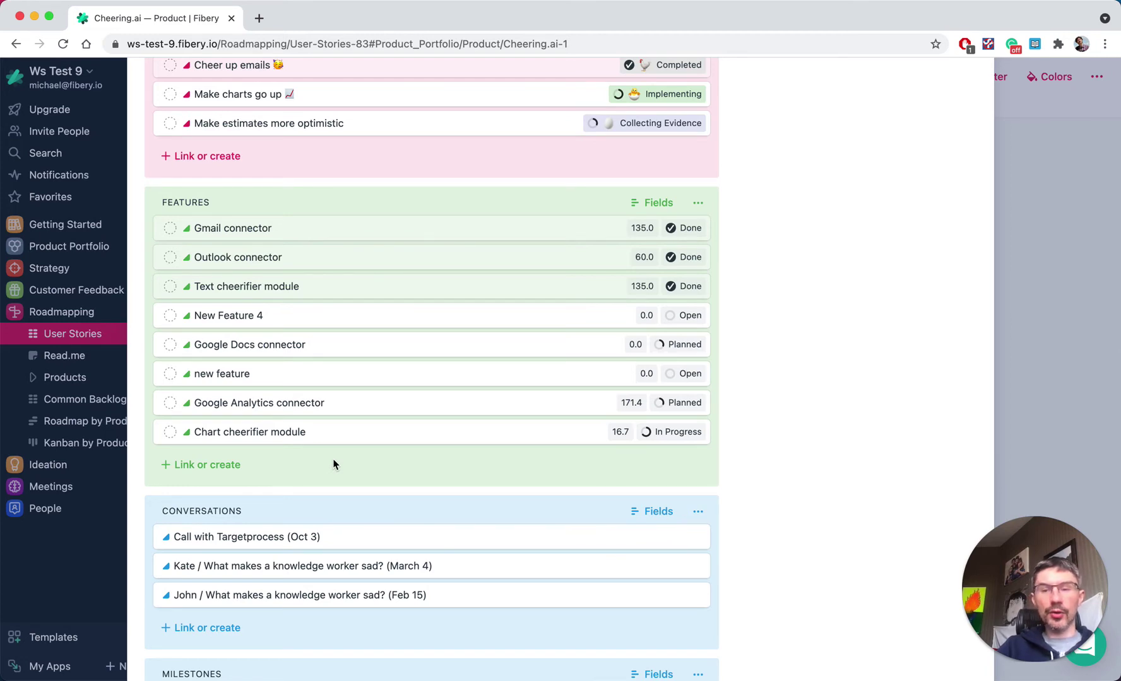
scroll(333, 463, "down", 5)
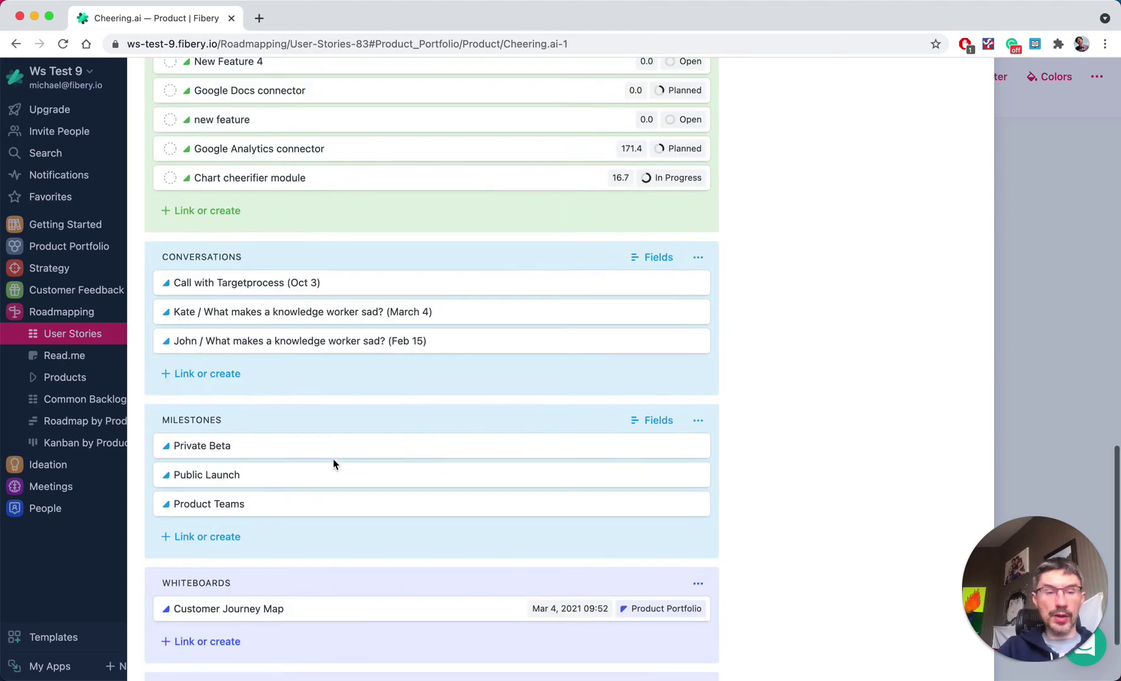
scroll(333, 465, "up", 15)
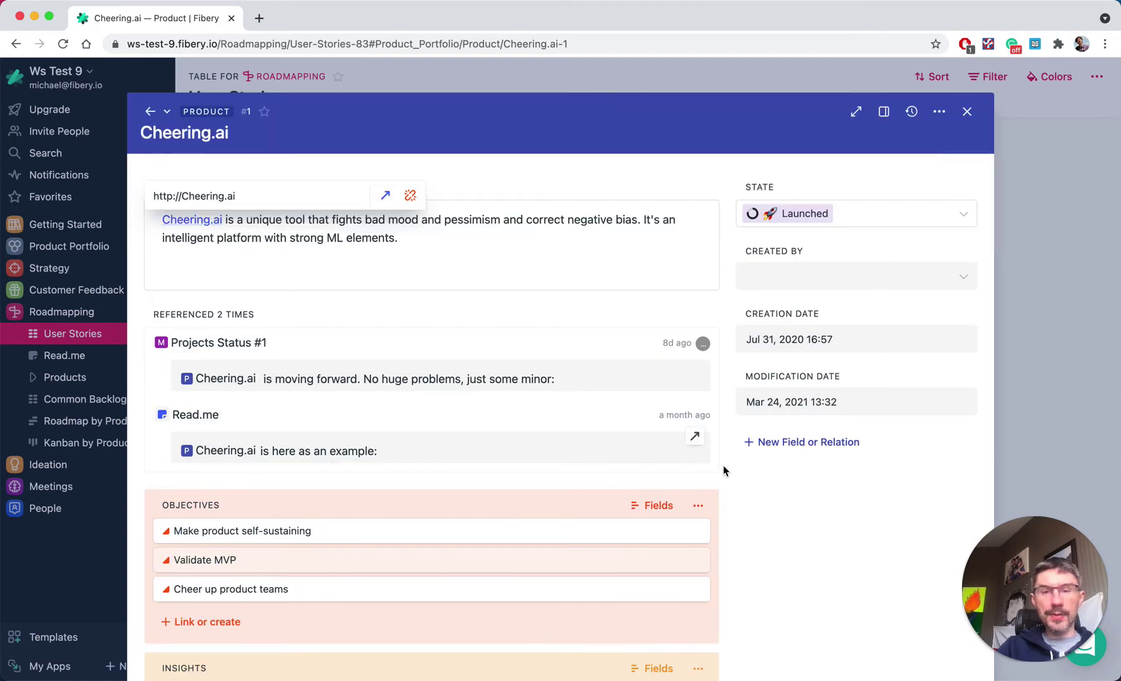
Step: Set up a new lookup field on the Cheering.ai product with Features as the relation and User Stories as the field
left_click(789, 442)
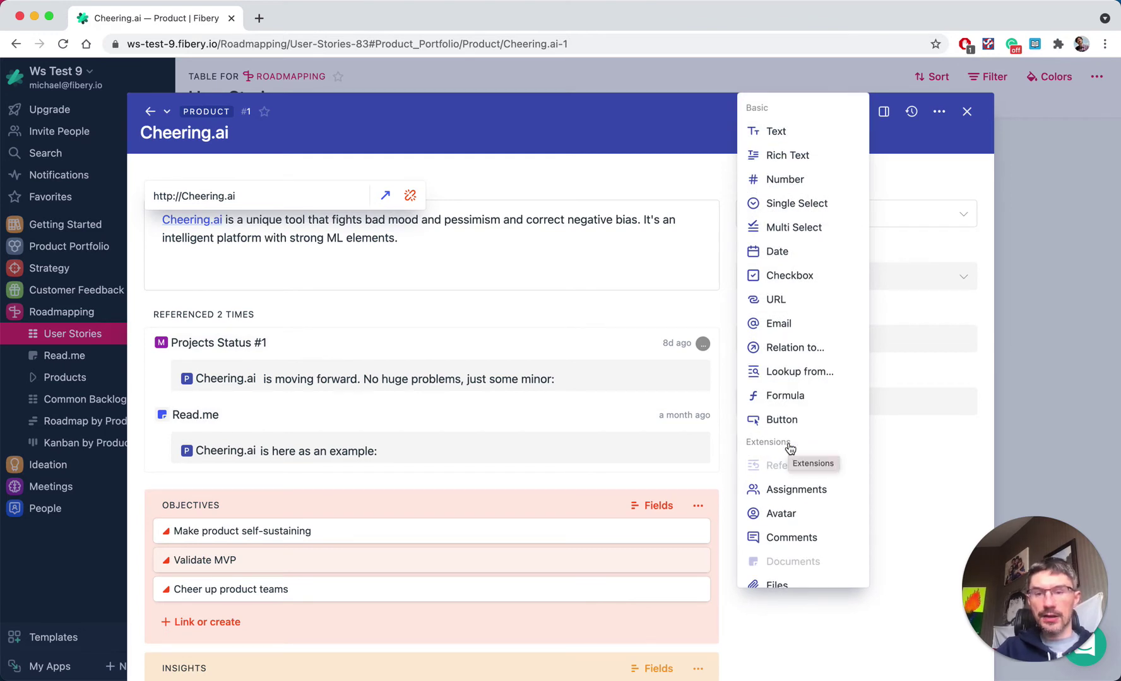
left_click(792, 371)
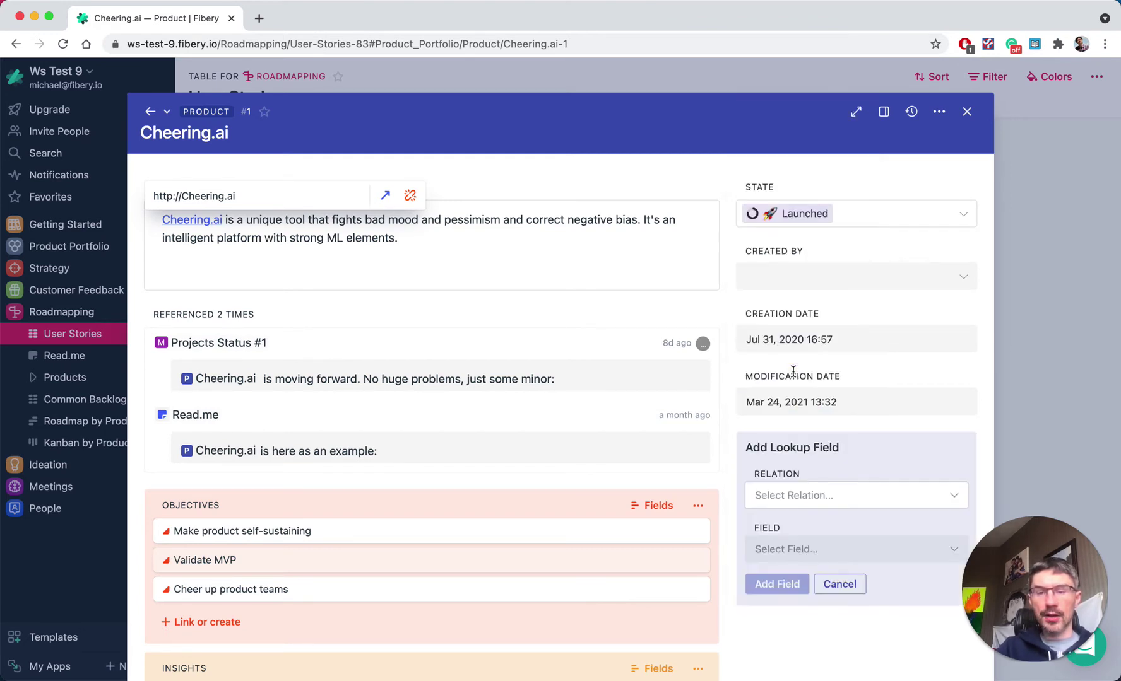
left_click(796, 494)
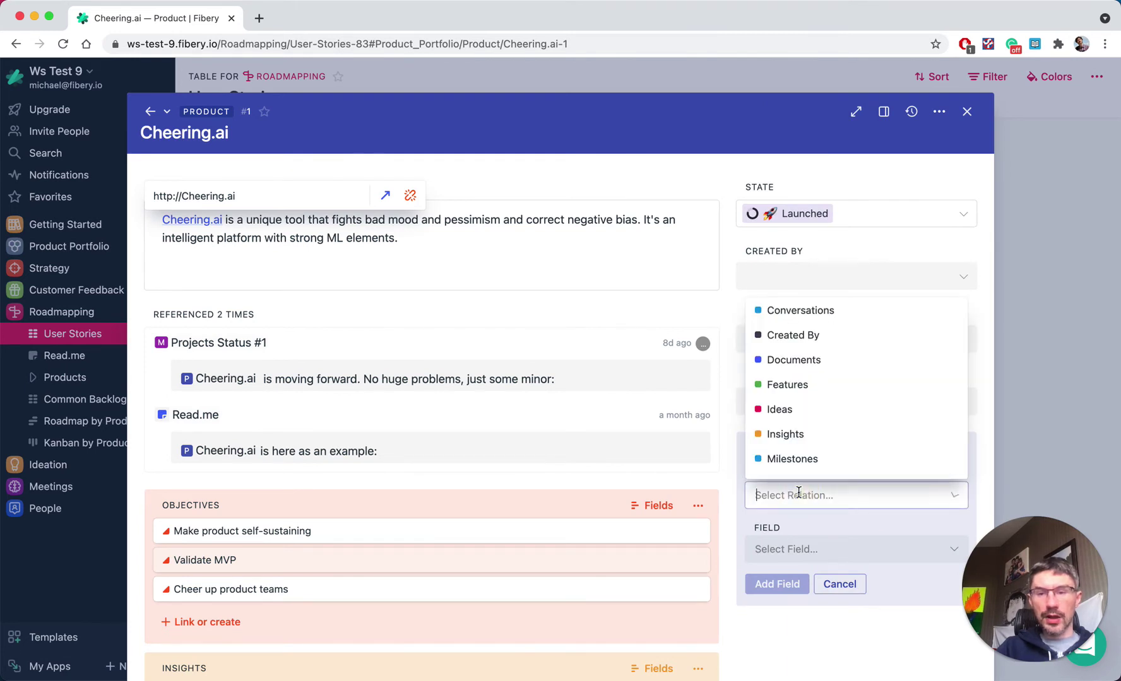
scroll(800, 436, "down", 1)
left_click(787, 369)
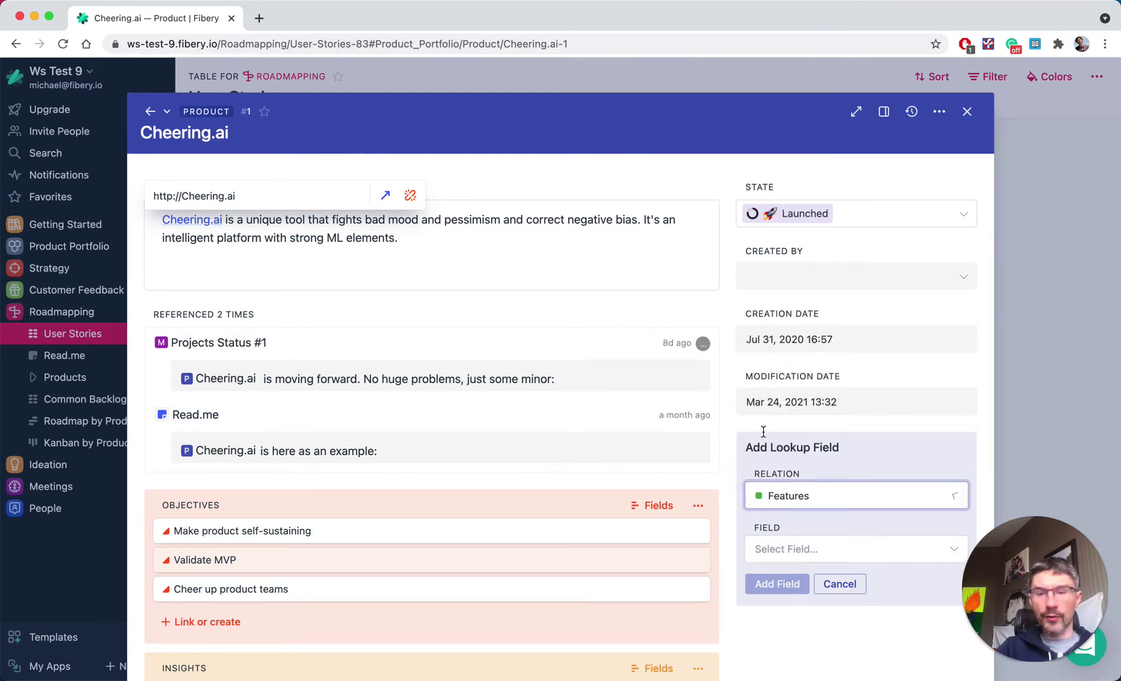
left_click(819, 553)
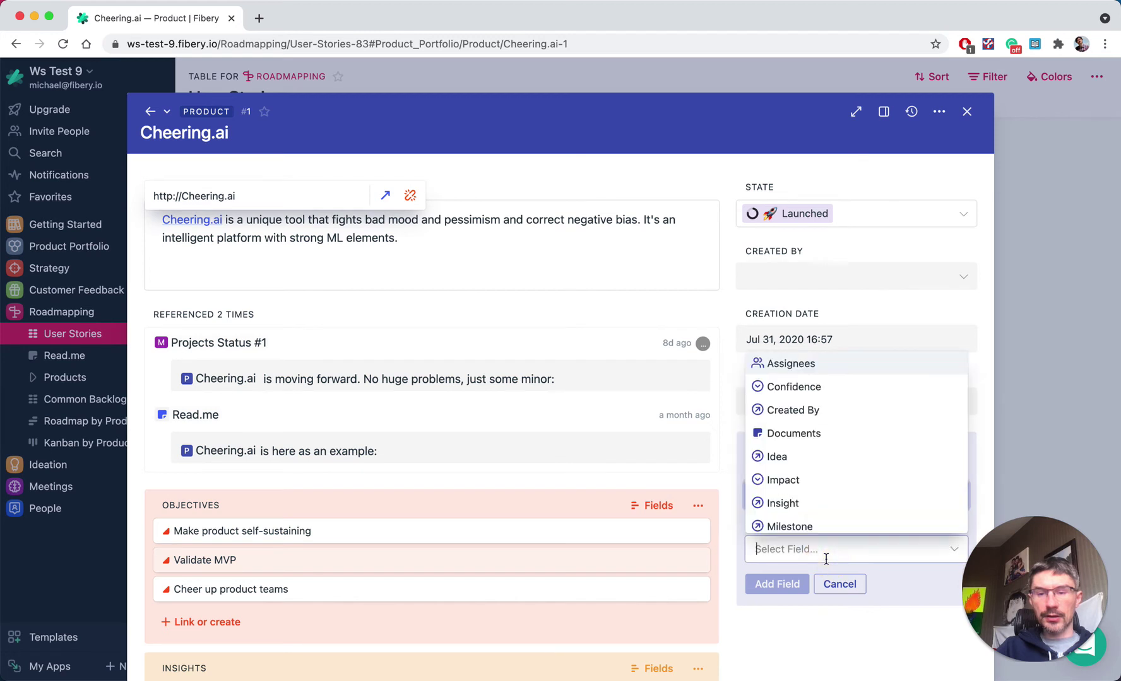
type("sd")
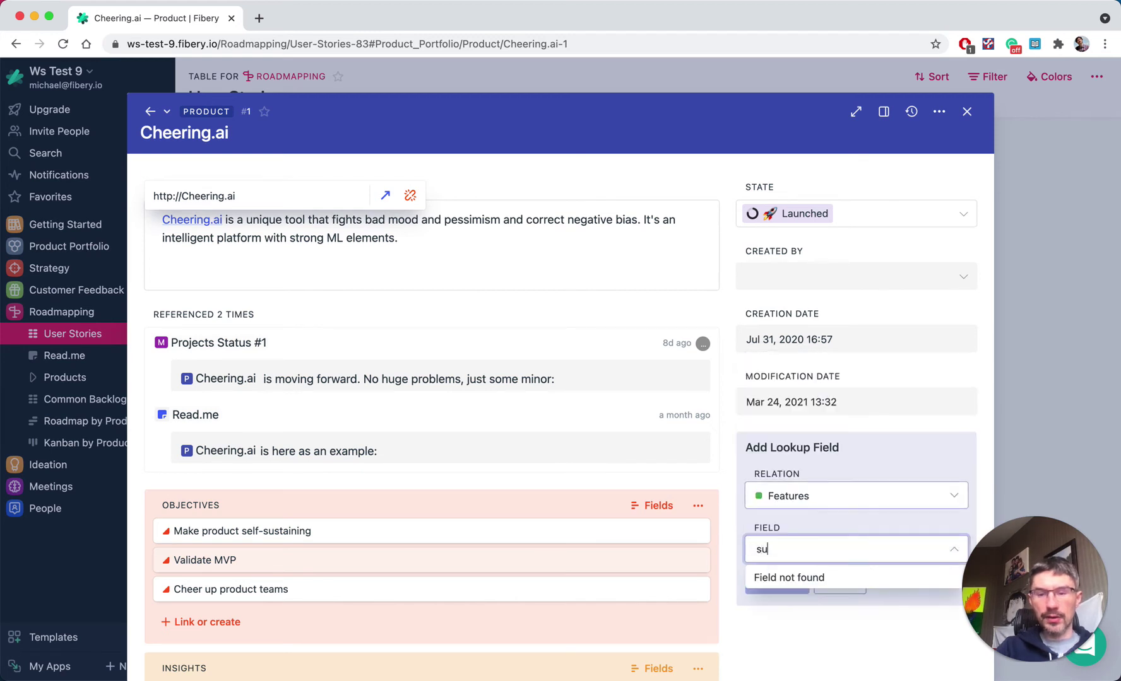
key("BackSpace")
key("BackSpace")
type("user")
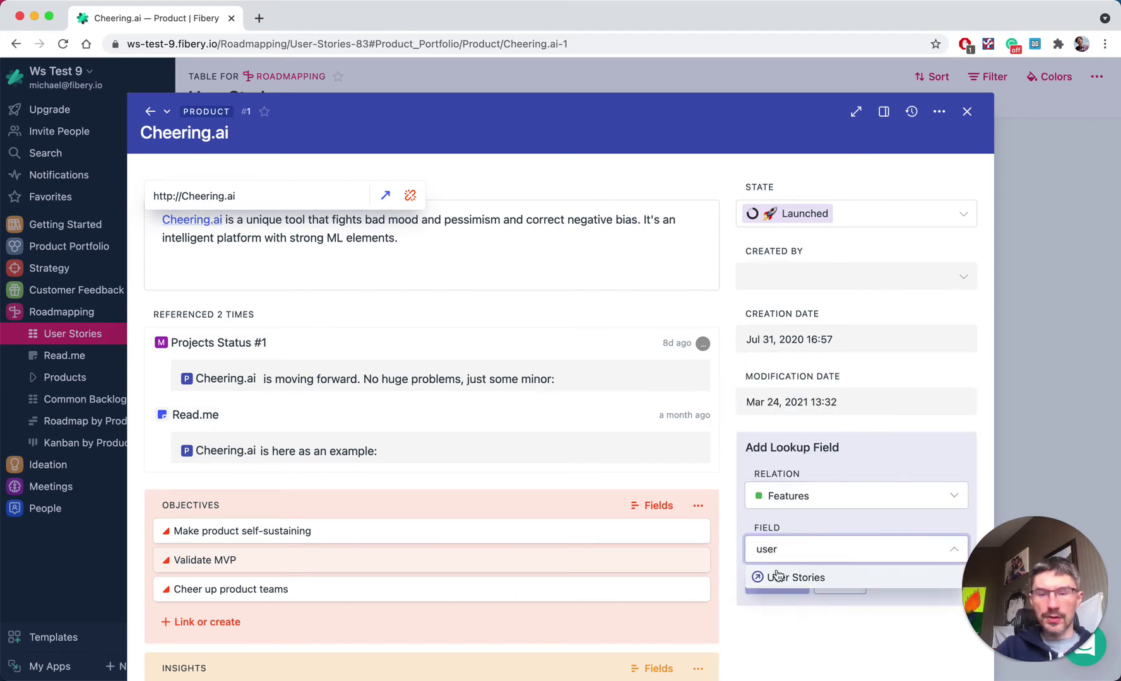
left_click(772, 576)
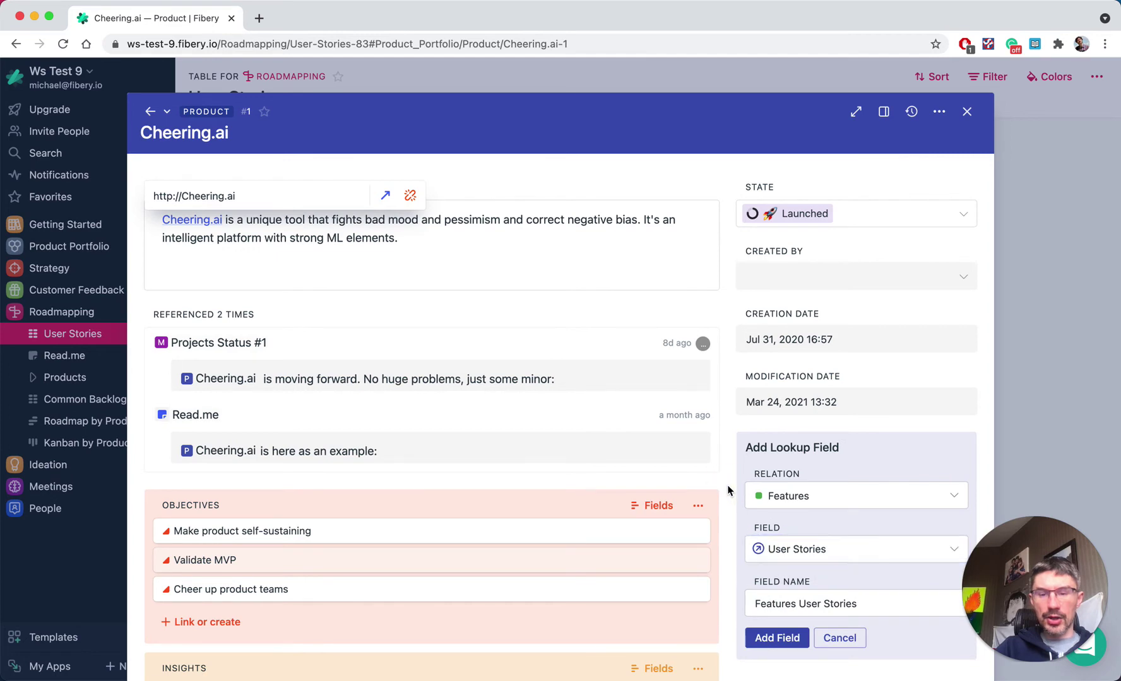
Step: Name the lookup field "All User Stories" and add it to the product
scroll(760, 543, "down", 2)
scroll(792, 535, "down", 1)
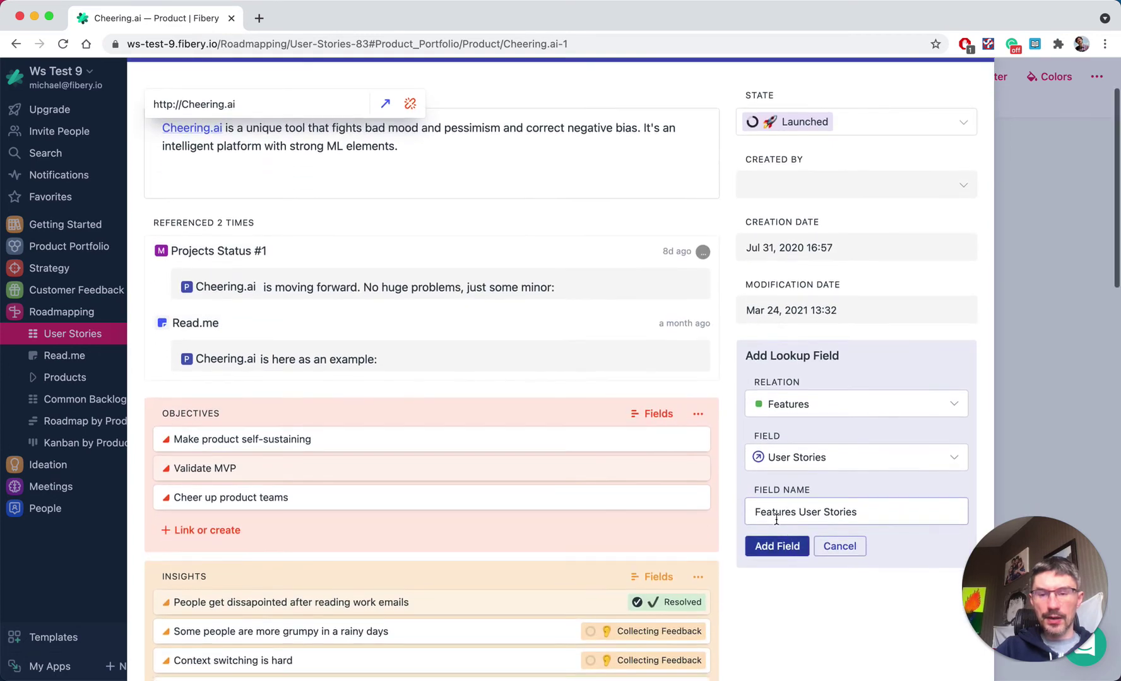
left_click(773, 513)
type("All ")
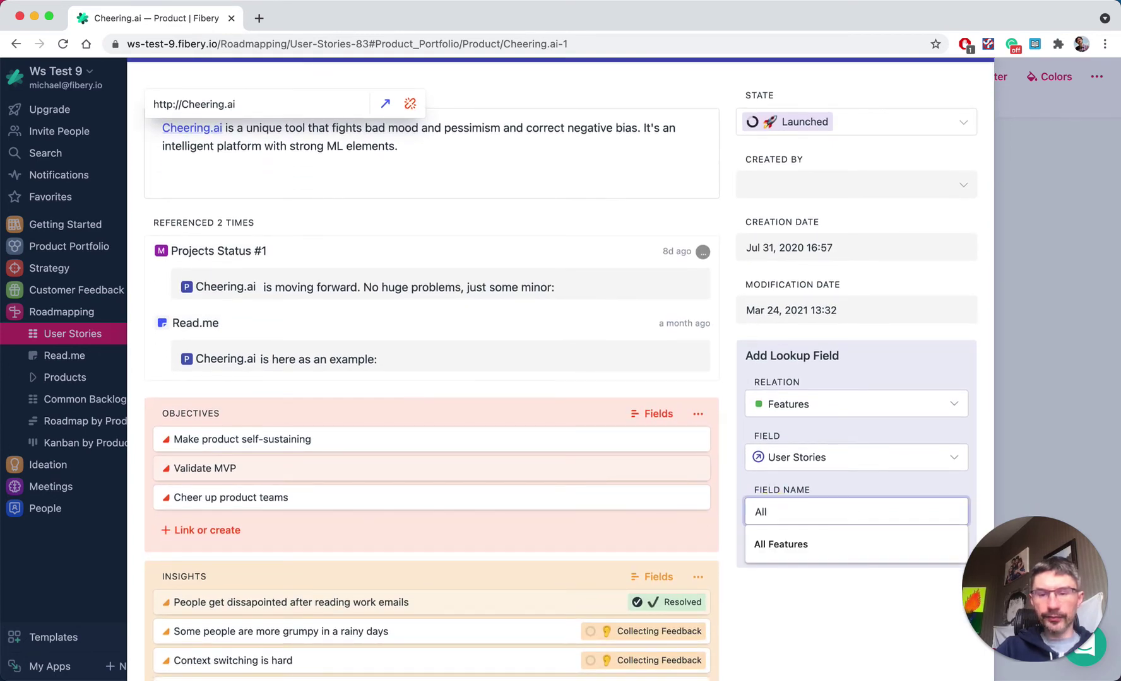
type("User Stories")
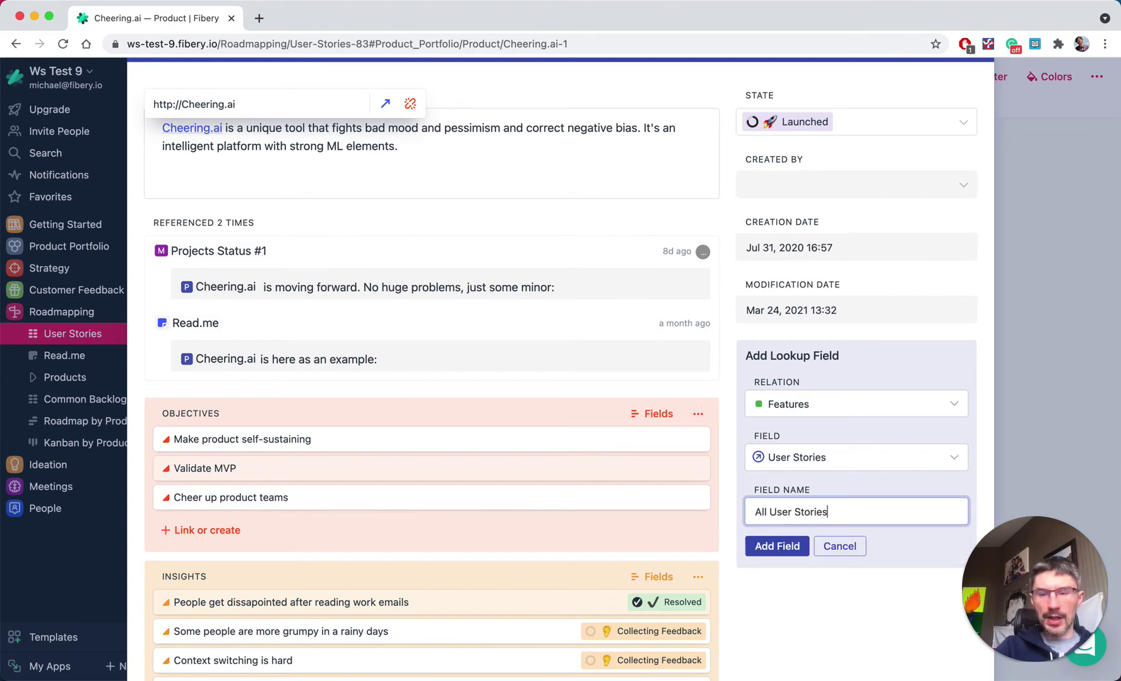
left_click(782, 547)
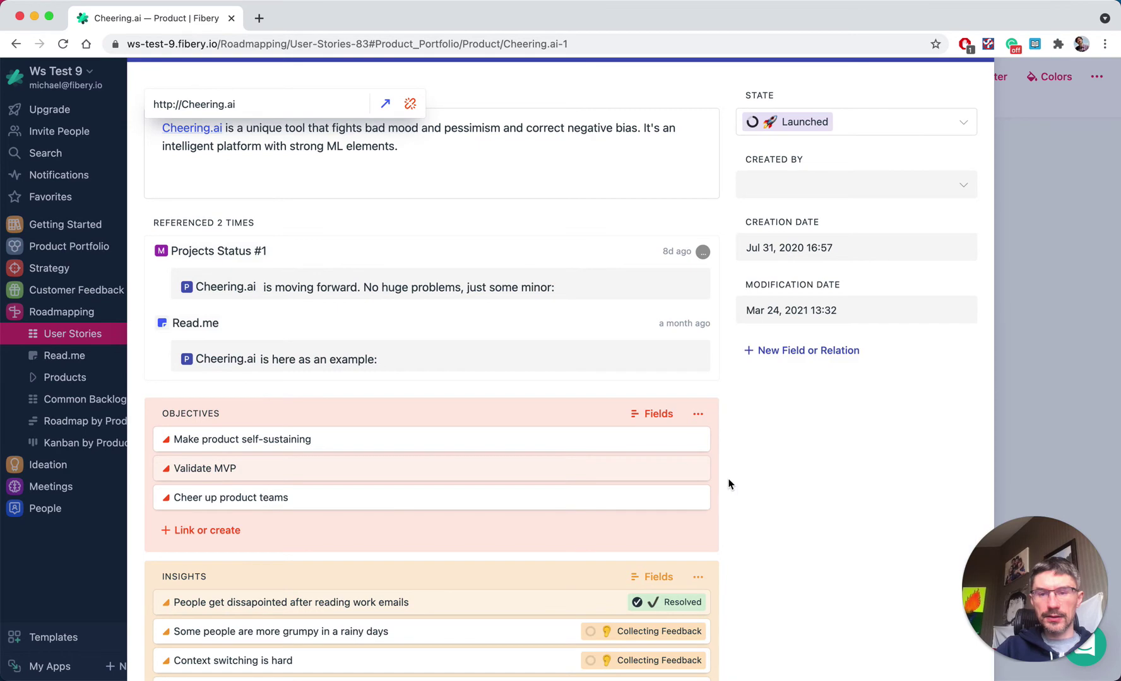
Step: Display the Feature field for the entries in the product's All User Stories list
scroll(729, 484, "down", 7)
scroll(728, 484, "down", 15)
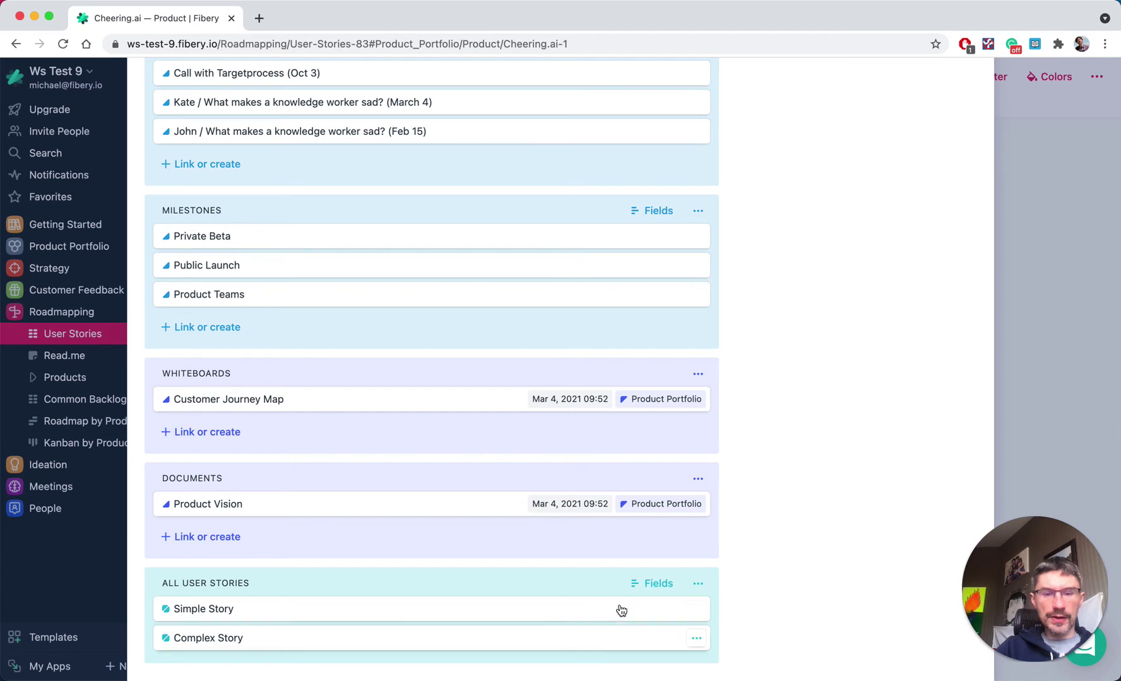
left_click(662, 584)
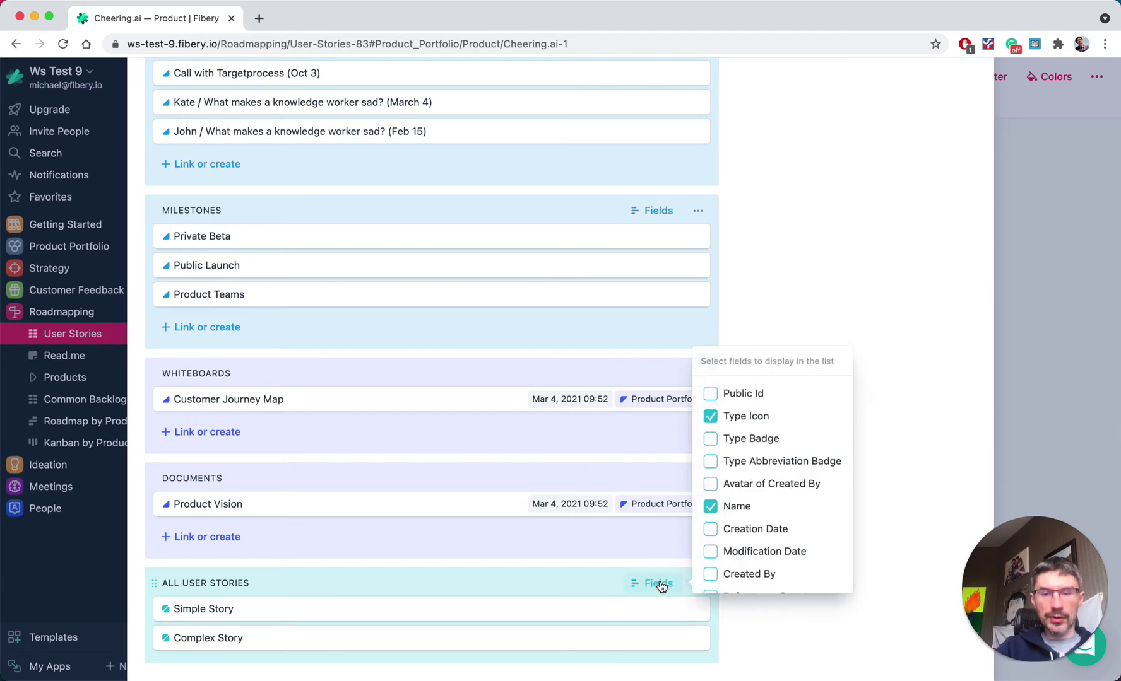
scroll(721, 523, "down", 2)
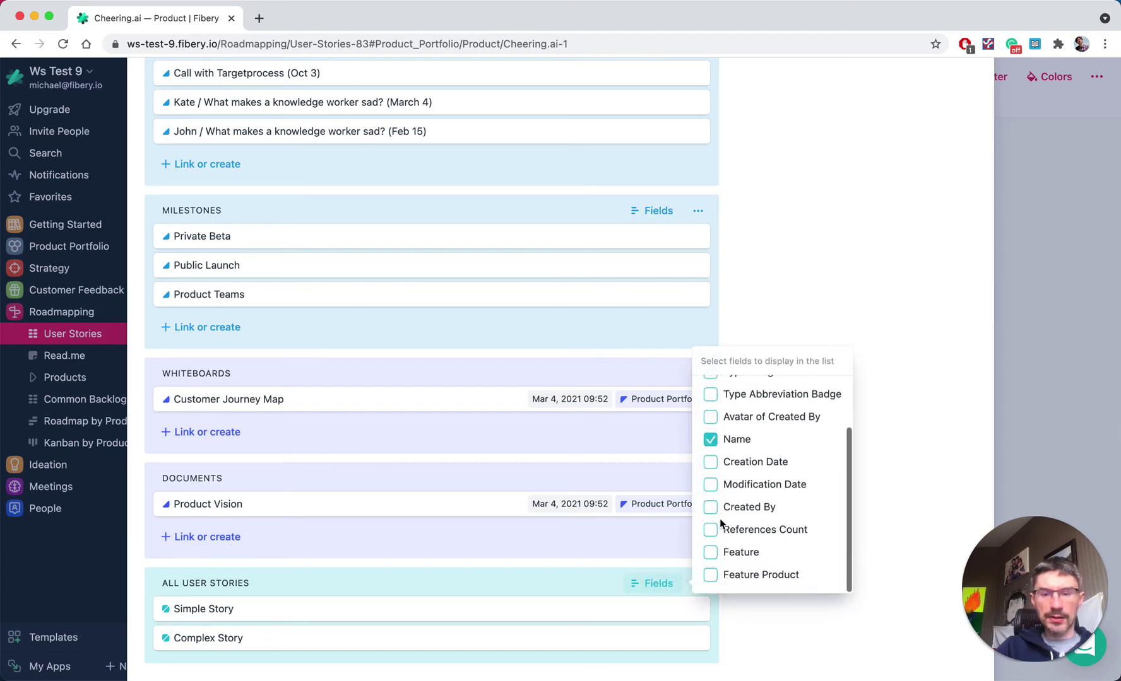
left_click(713, 557)
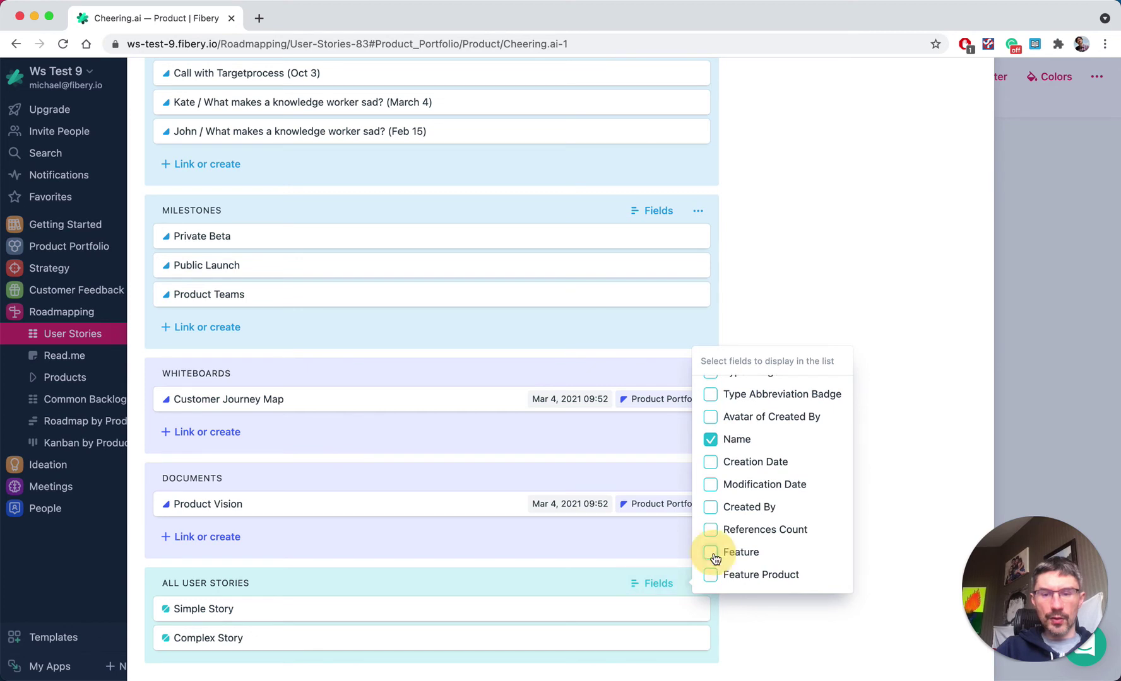
left_click(740, 629)
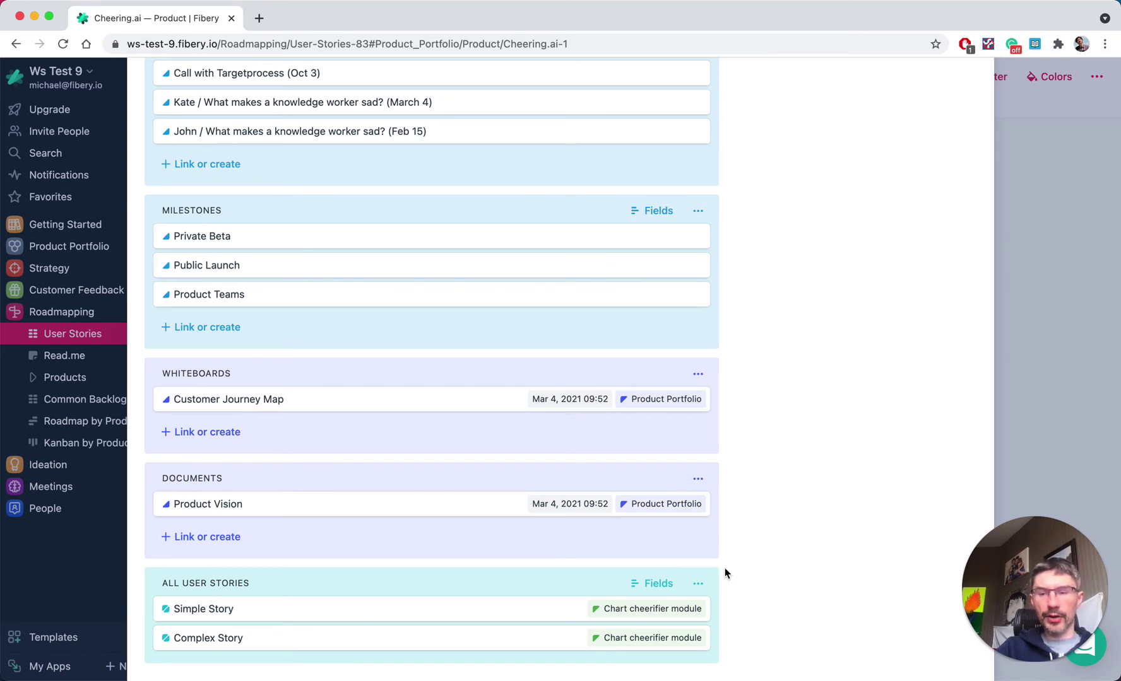
Step: Leave the Cheering.ai product and open the My Apps map of apps and relations
scroll(724, 567, "up", 15)
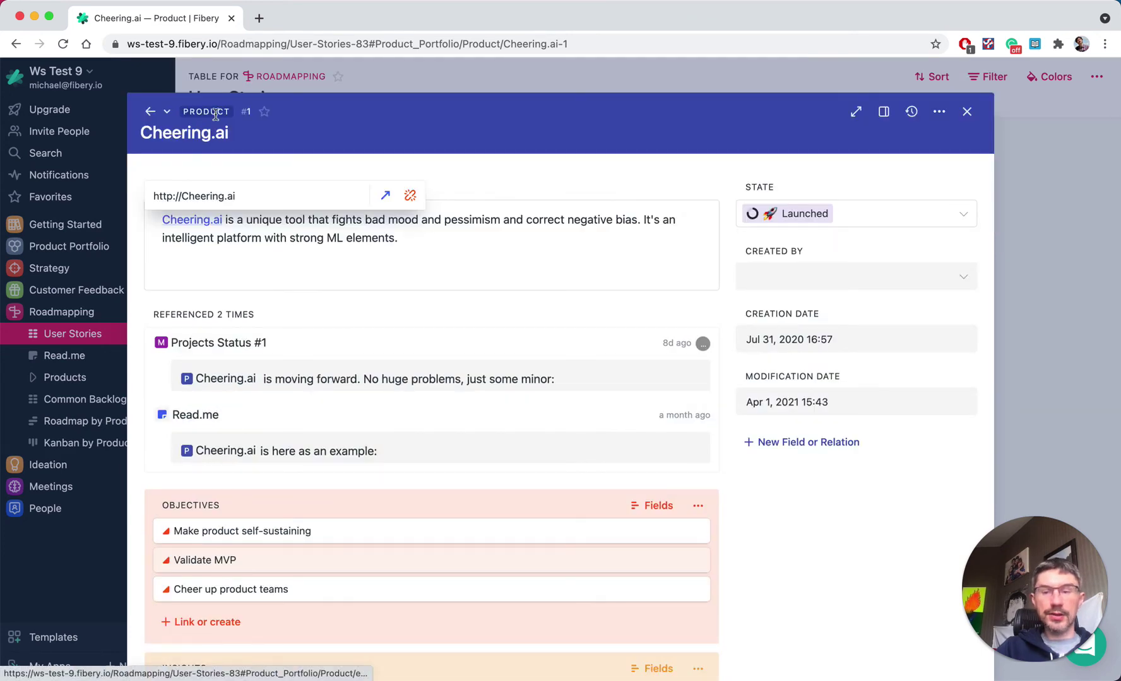
left_click(48, 665)
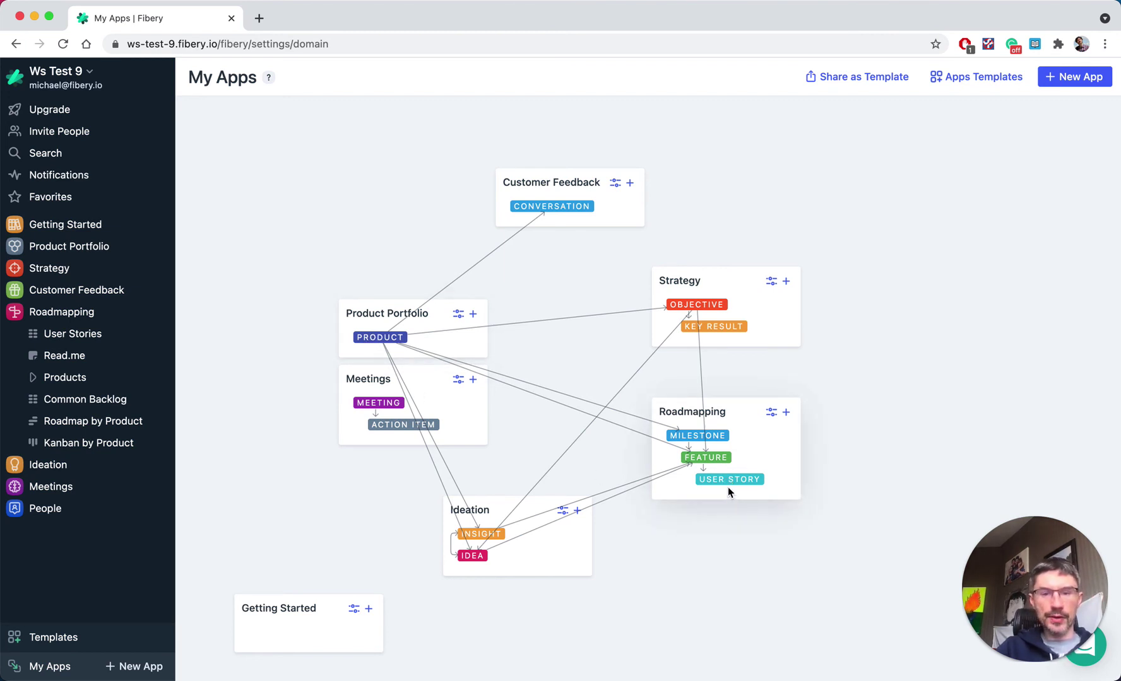
Step: Display the Feature Product field as a column in Roadmapping's User Stories table
mouse_move(87, 318)
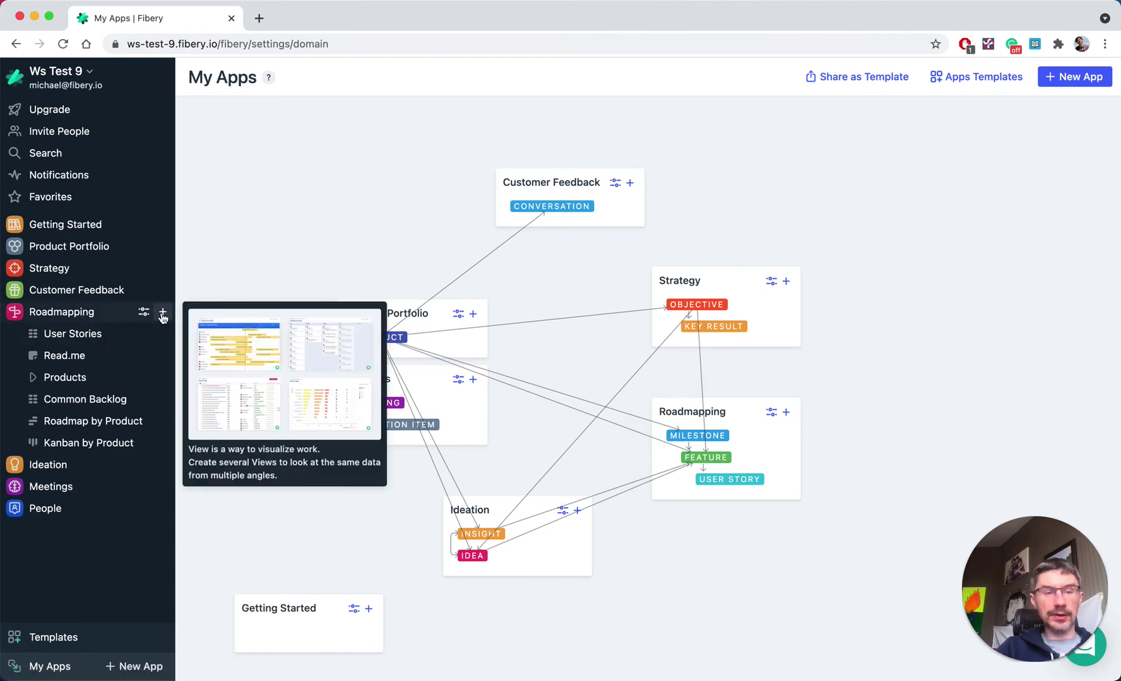
left_click(94, 335)
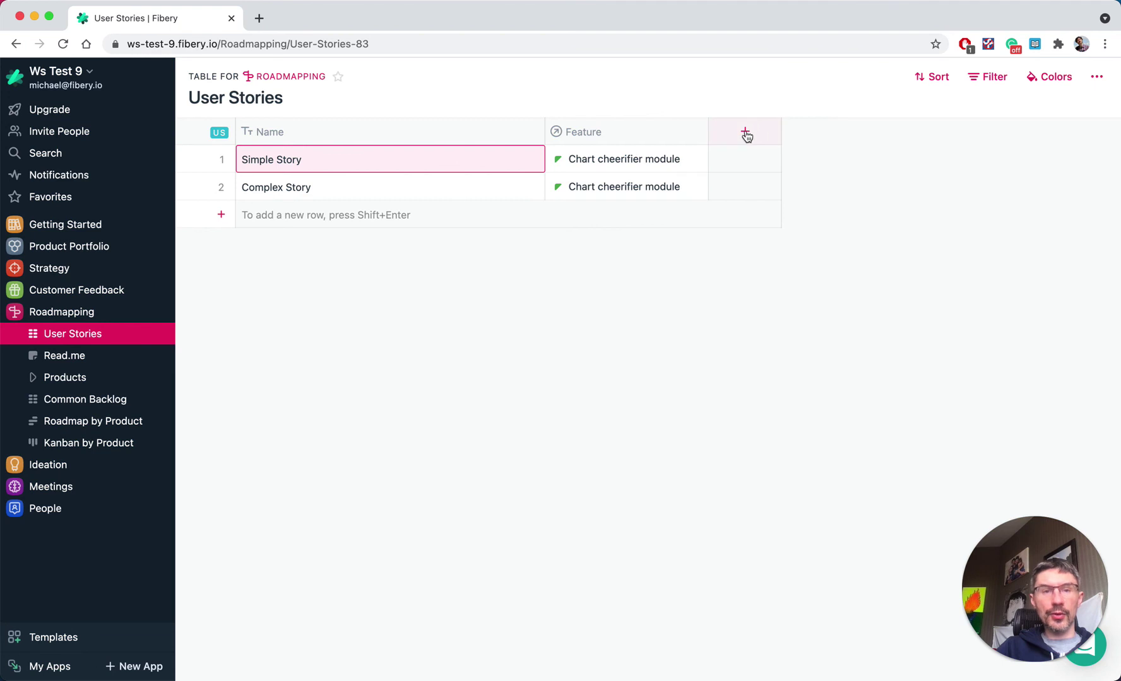
left_click(745, 133)
left_click(742, 302)
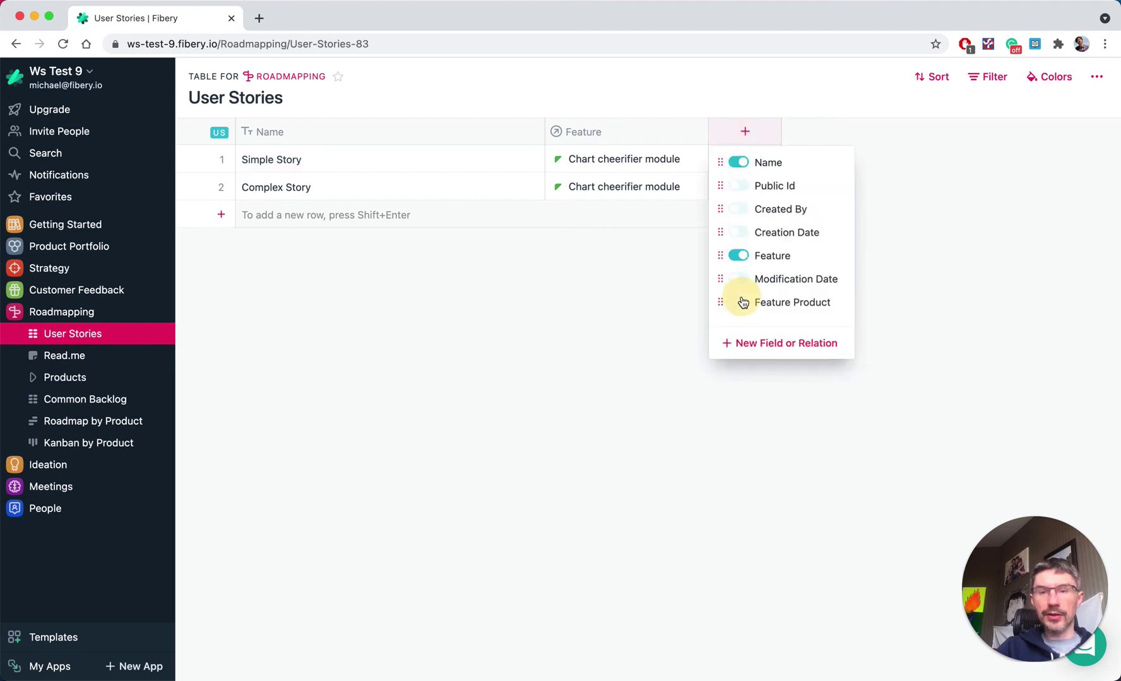
left_click(578, 287)
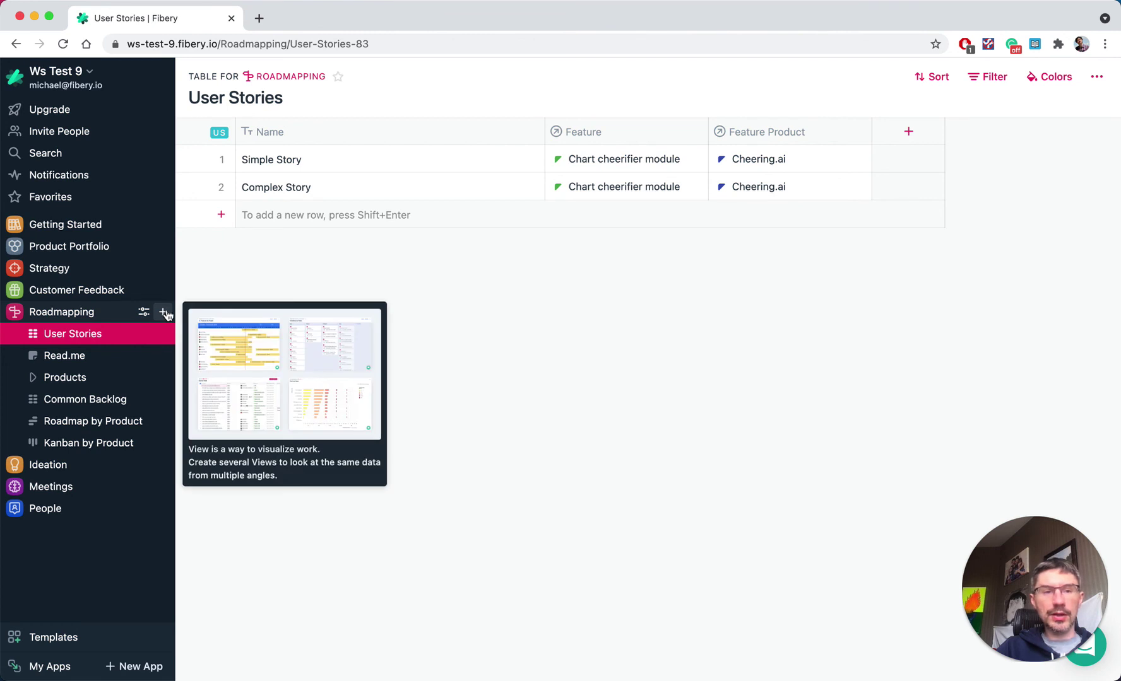
Step: Create a board view in the Roadmapping app with User Stories as cards and Feature Product as columns
left_click(163, 312)
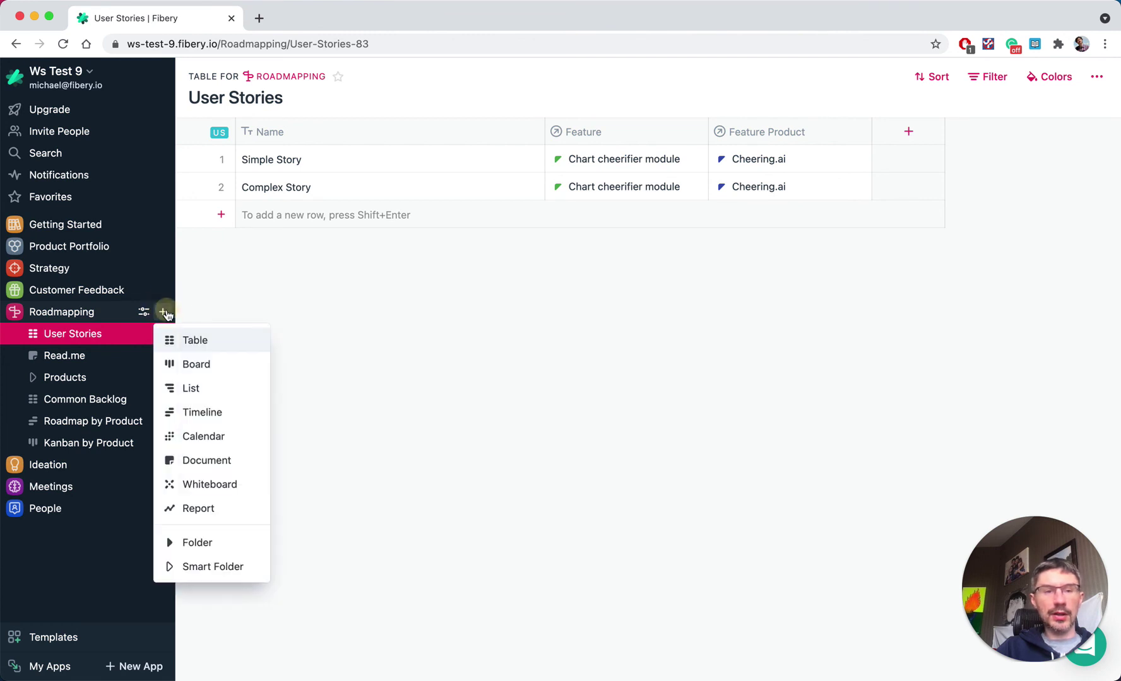
left_click(213, 370)
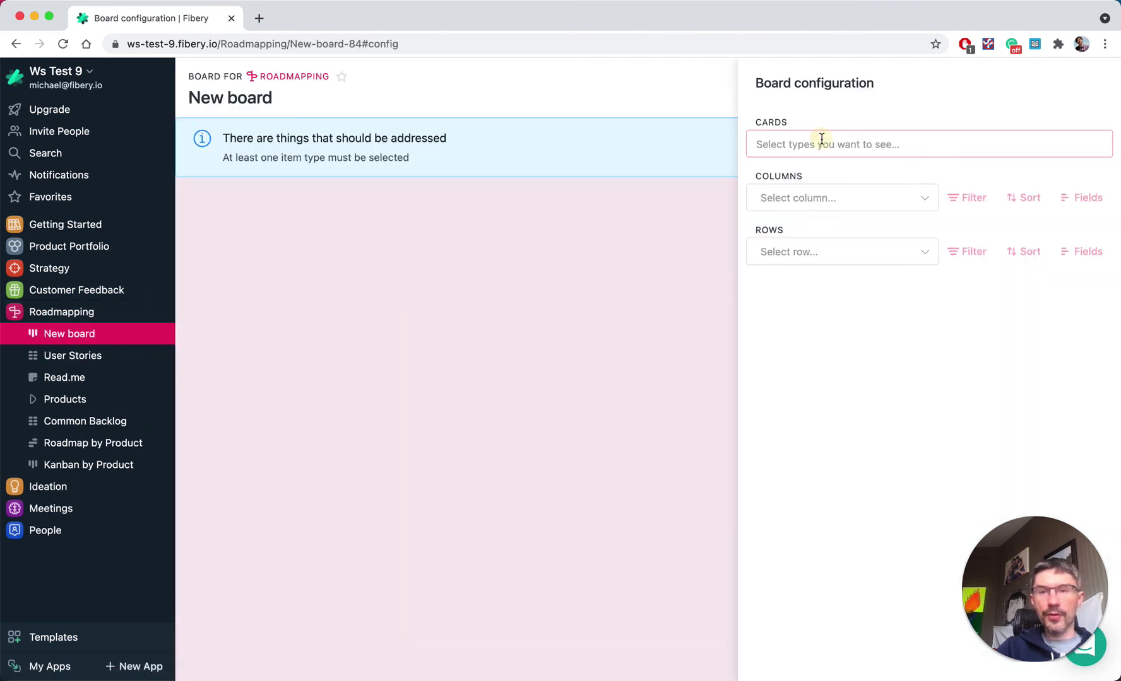
left_click(821, 140)
left_click(795, 245)
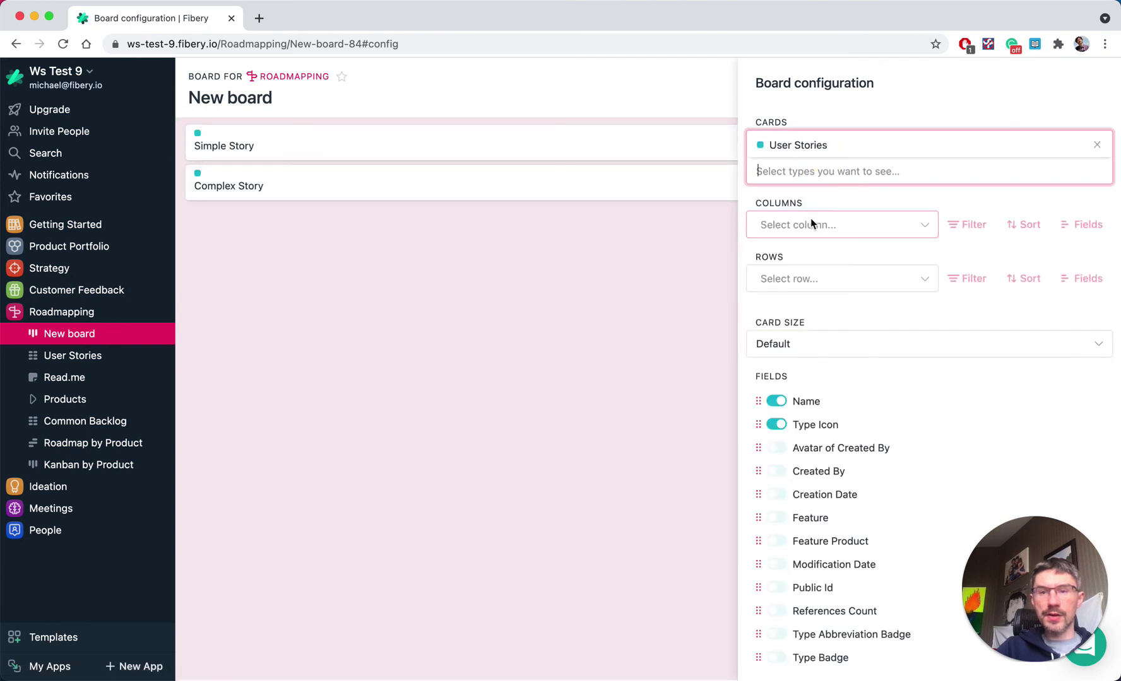
left_click(805, 222)
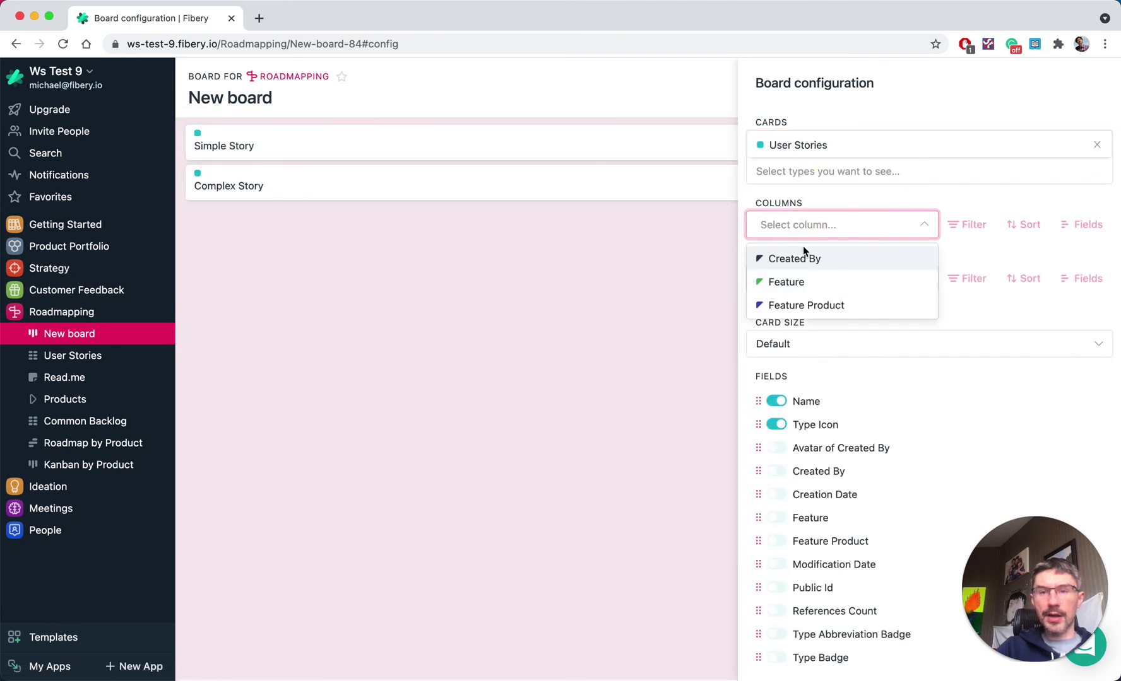
left_click(799, 305)
left_click(637, 311)
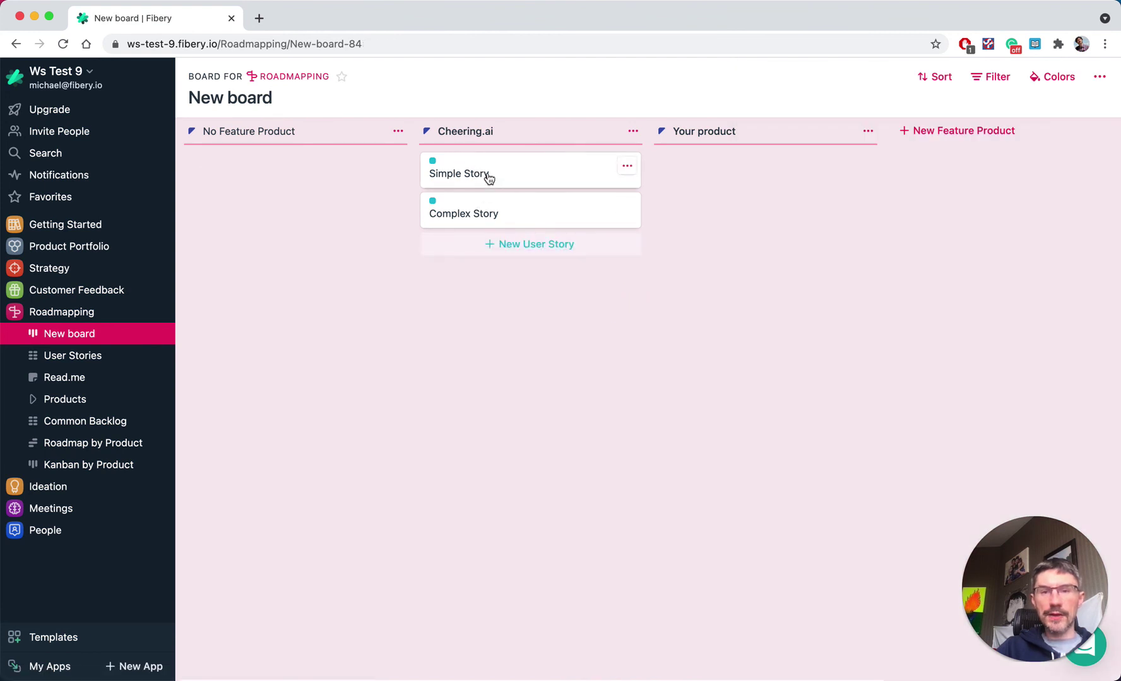
Step: Try to move the Simple Story card from the Cheering.ai column to the Your product column
left_click_drag(633, 168, 711, 180)
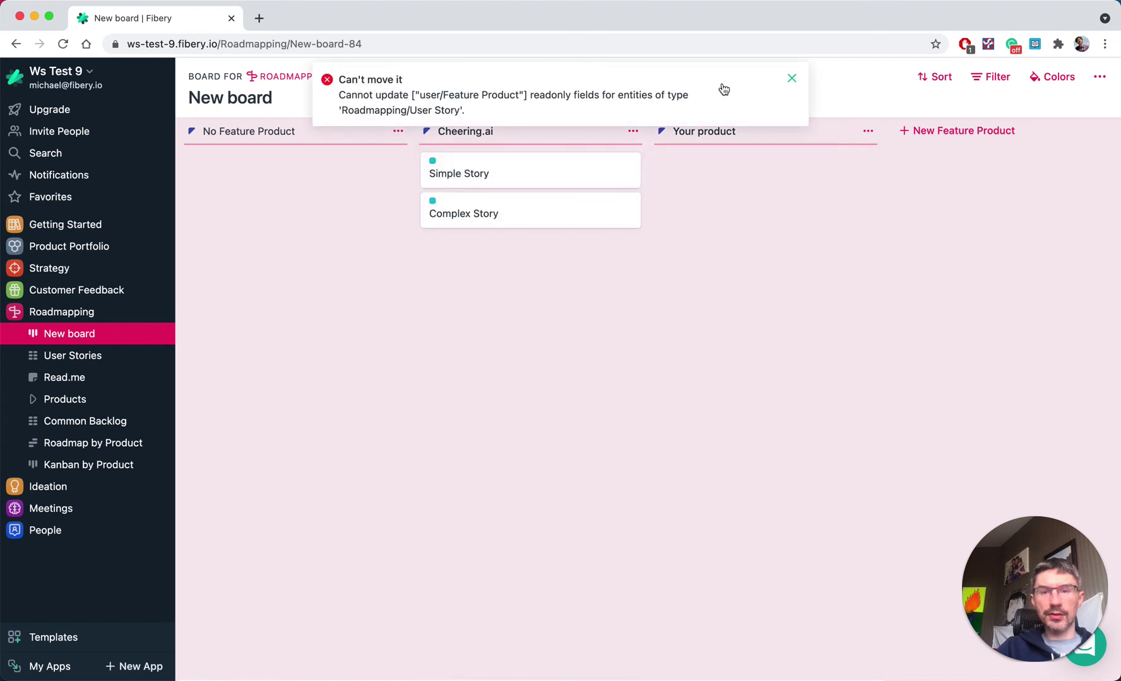
left_click(791, 78)
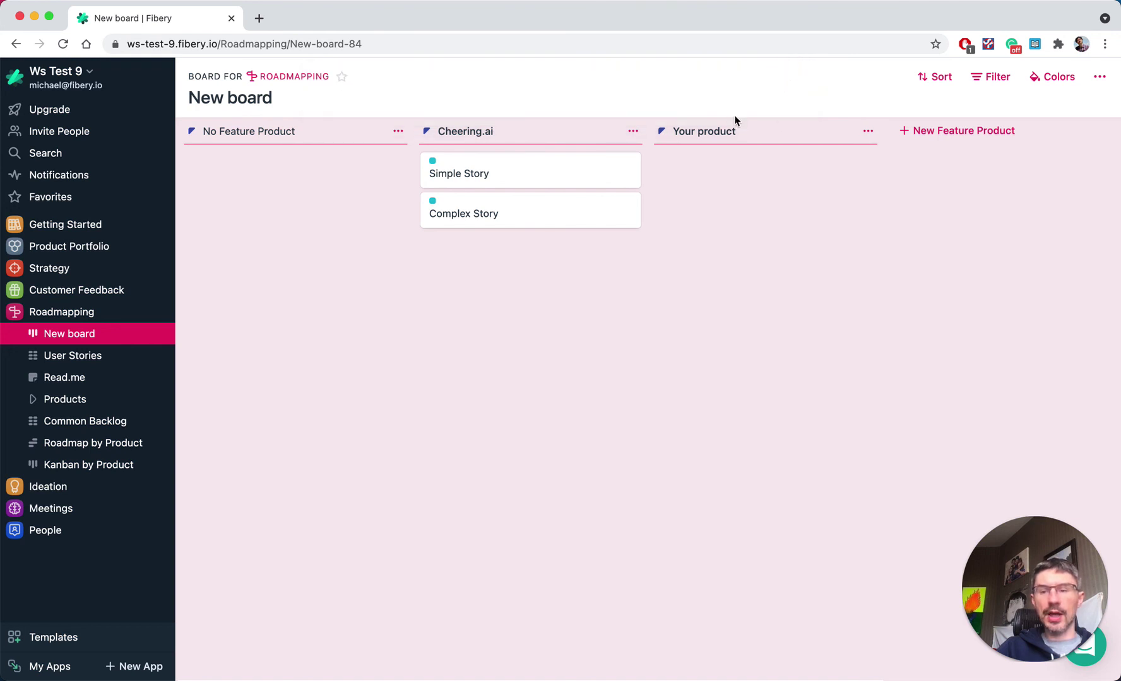